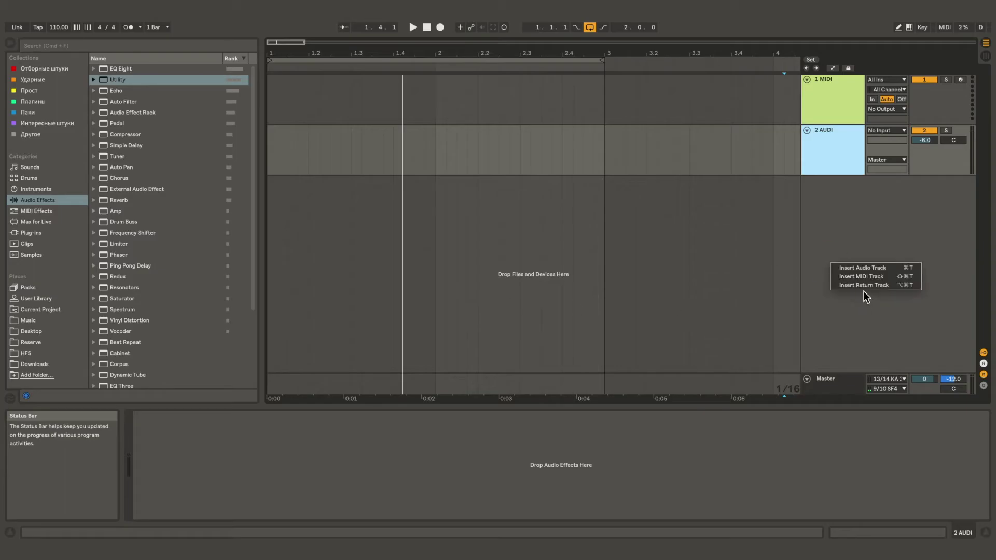
- Insert two new return tracks into the set
click(867, 292)
right_click(866, 292)
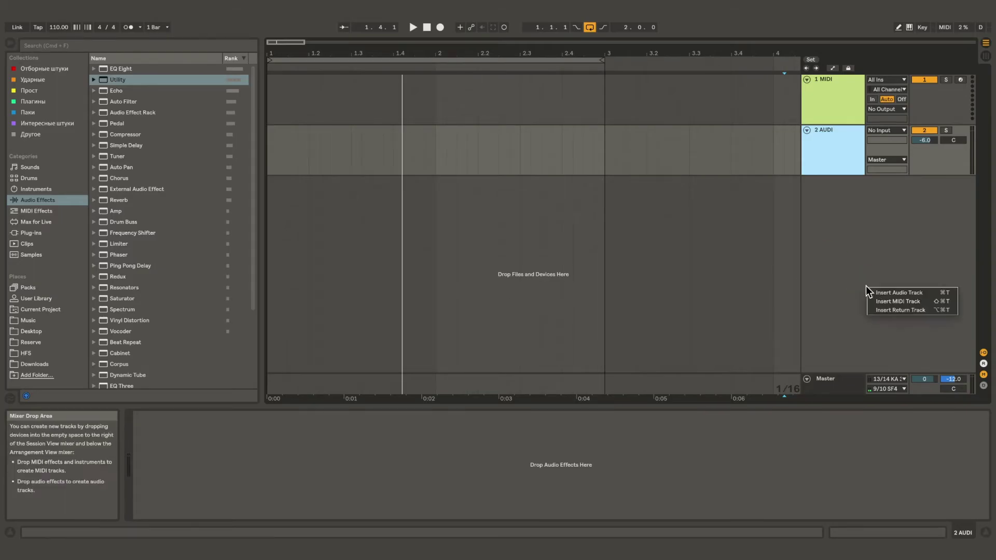
click(895, 312)
right_click(870, 293)
click(891, 311)
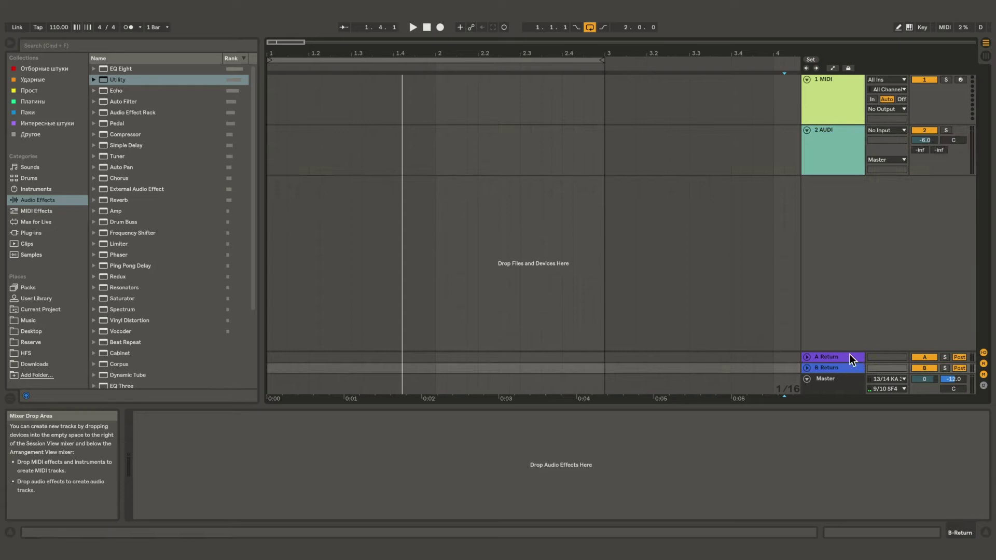
- Rename the two return tracks 'A Front' and 'B Back'
key(ctrl+r)
text(Fr)
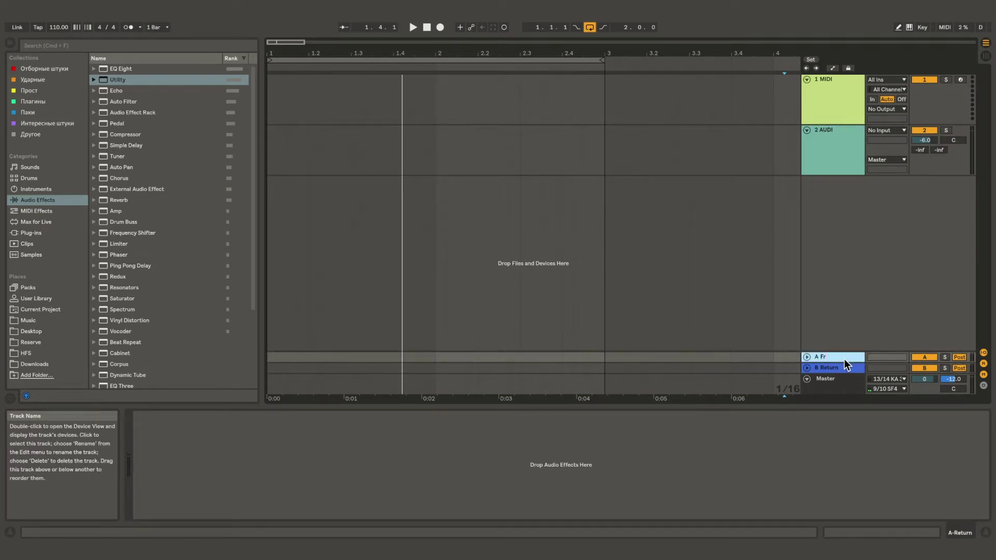
key(Tab)
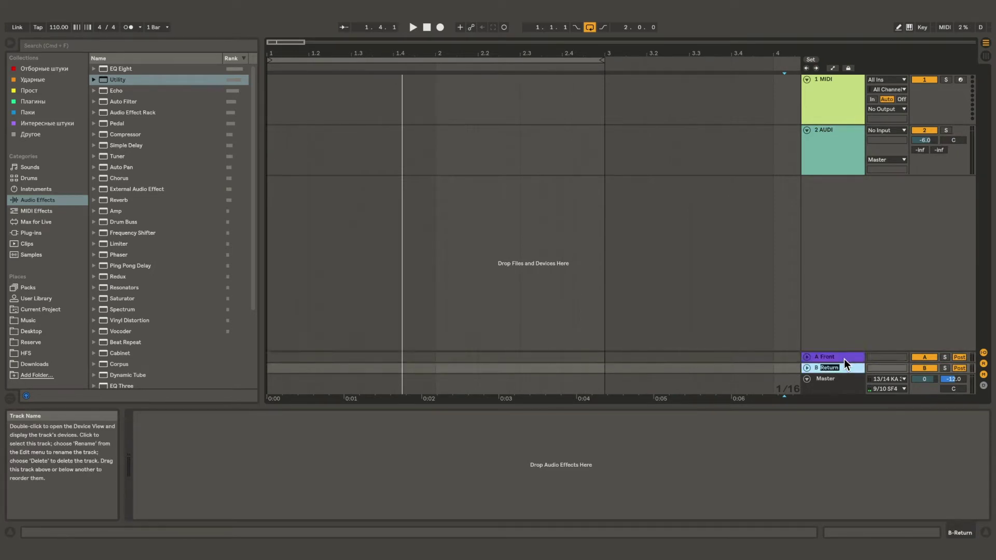
text(B Back)
key(Return)
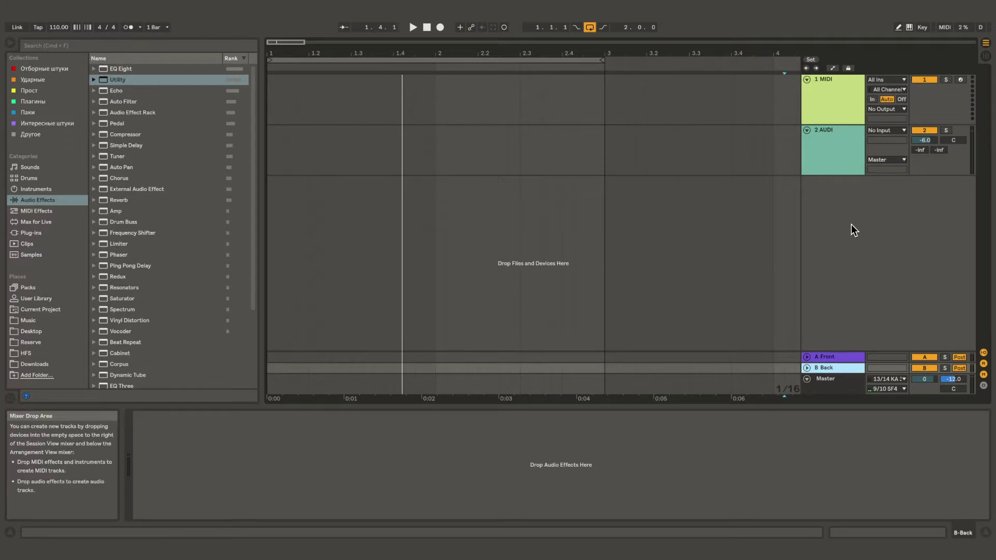
- Search 'surround', load Surround Panner.amxd from Packs onto 2 AUDI, then show Session View
click(818, 148)
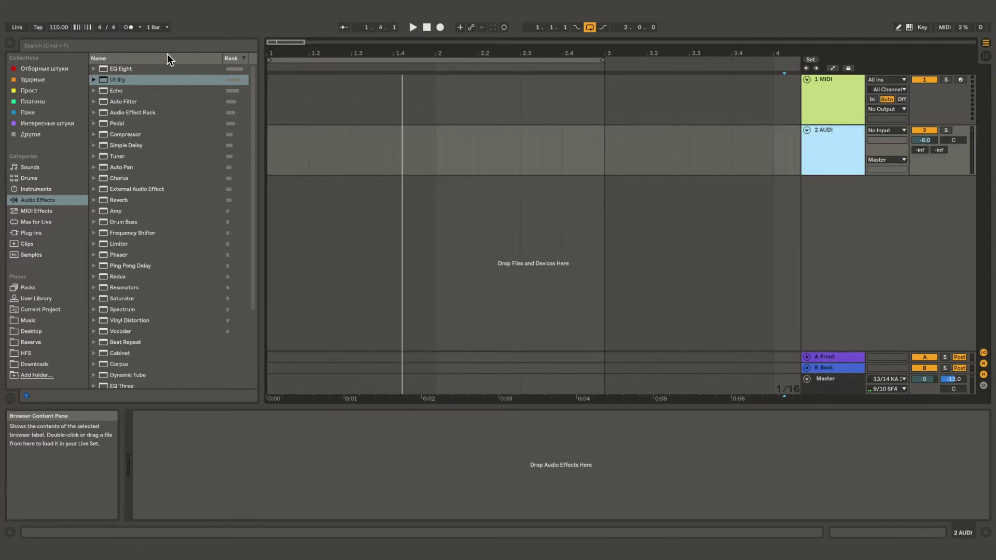
click(143, 43)
click(110, 42)
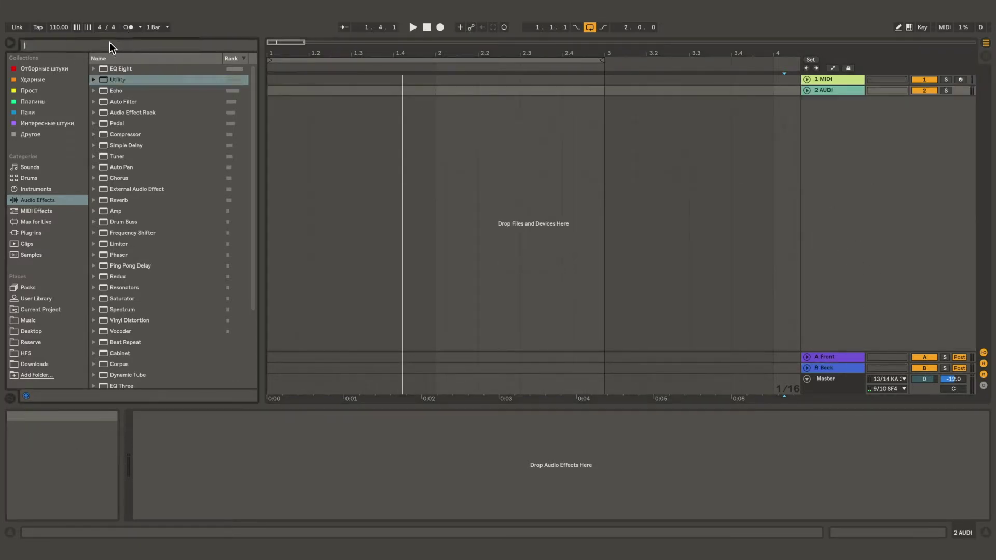
text(surr)
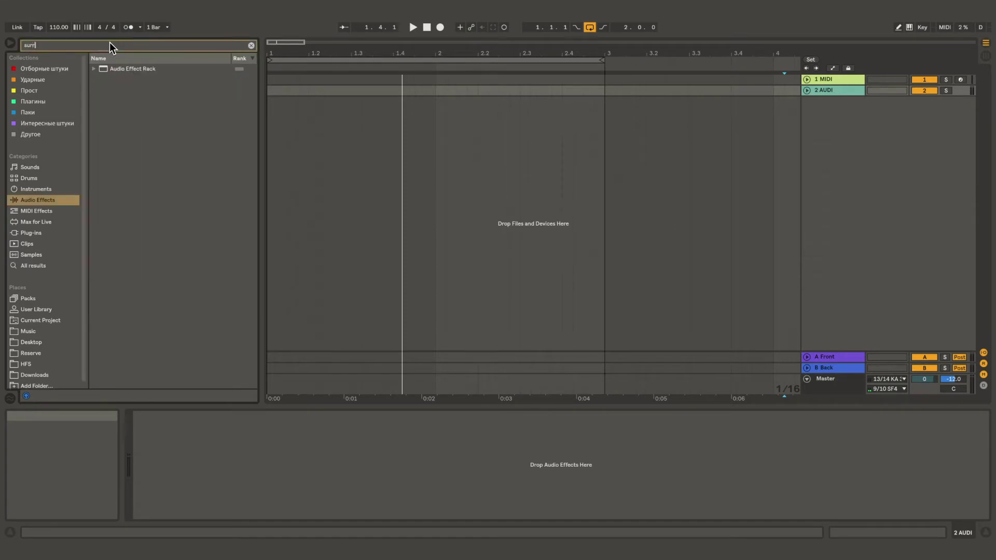
text(ound)
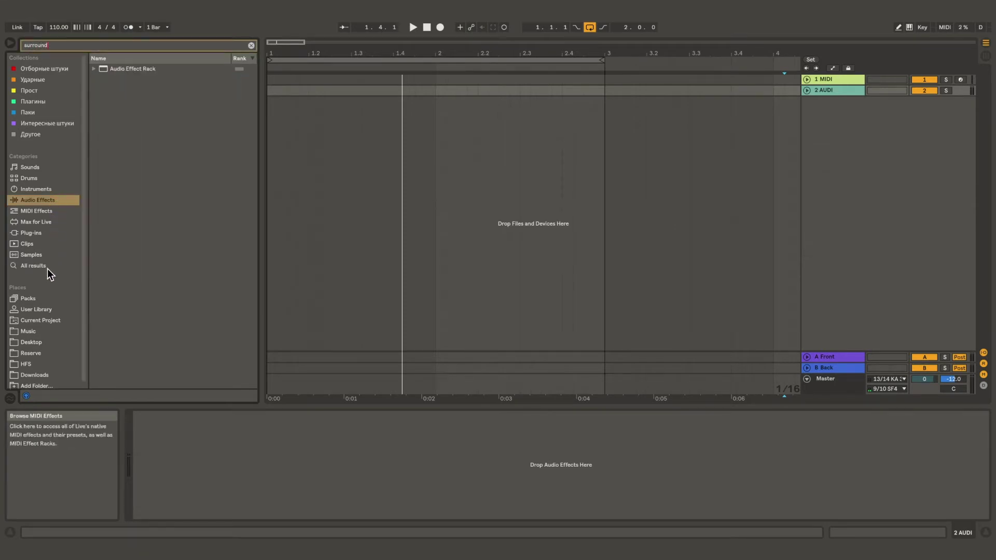
click(37, 297)
click(94, 70)
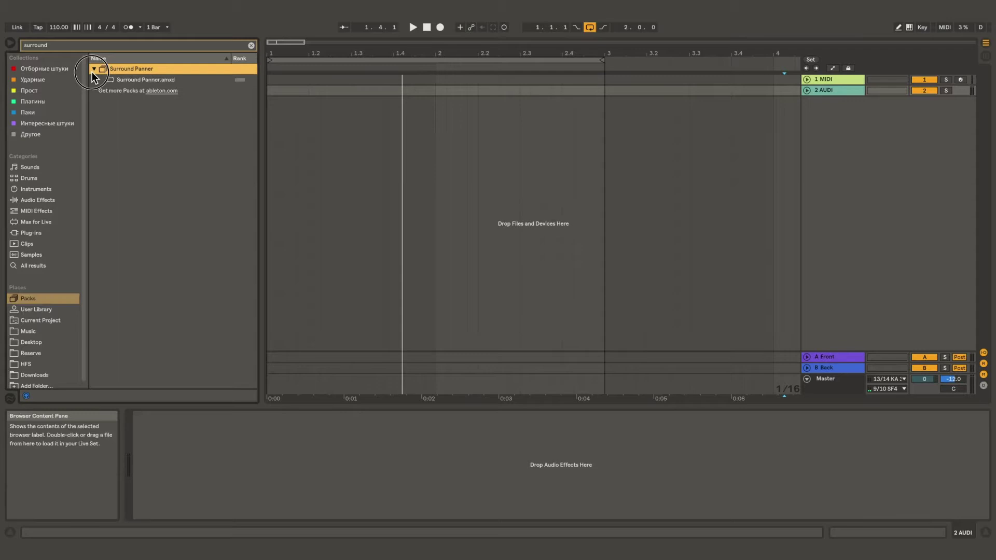
click(119, 80)
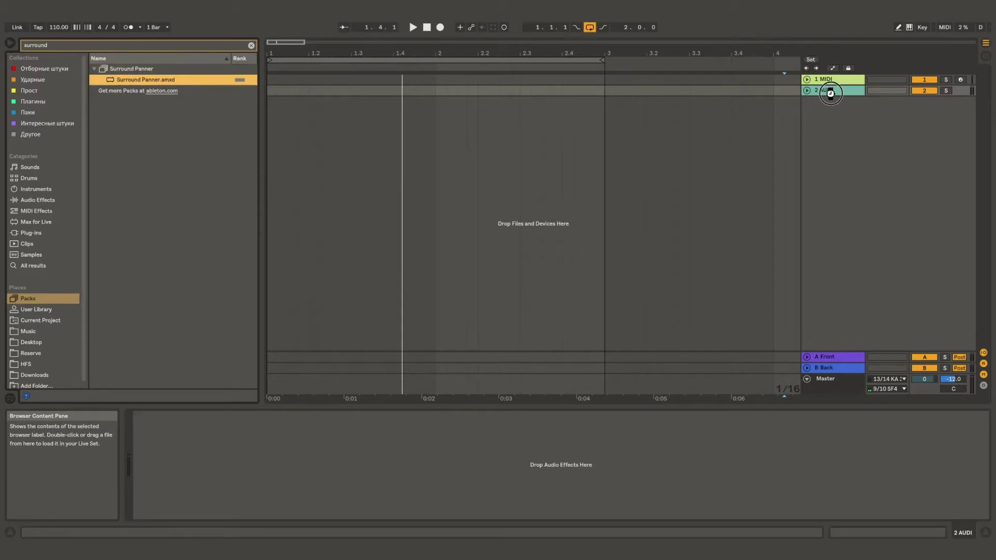
drag(119, 79, 824, 92)
click(988, 55)
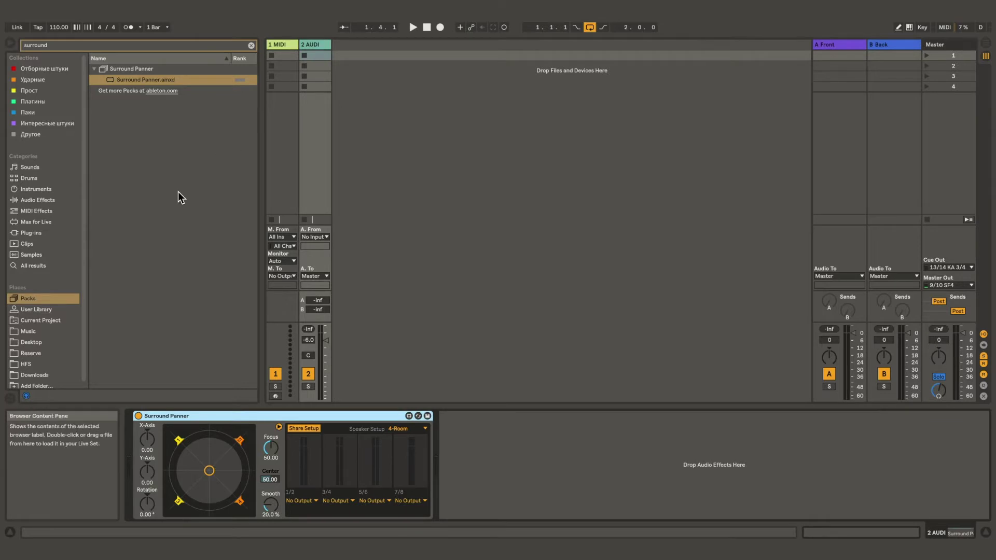
- Place '0001 Light Live Drums.wav' from Samples into 2 AUDI's first clip slot
click(35, 254)
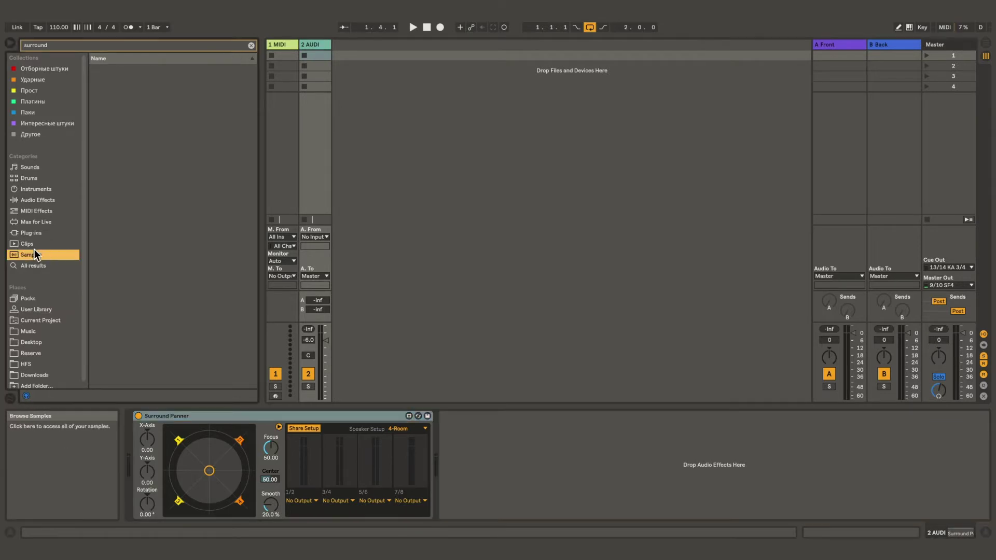
click(250, 46)
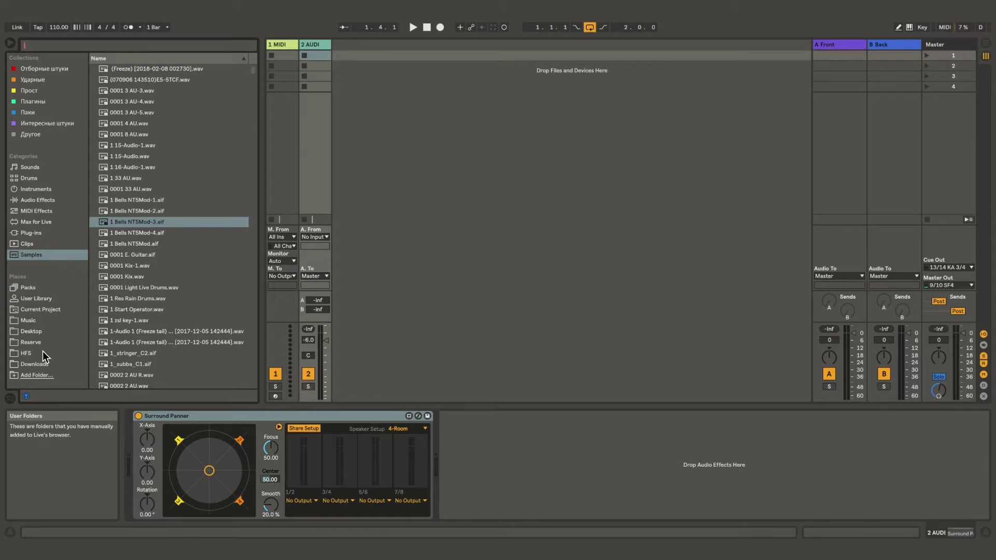
click(140, 289)
drag(140, 290, 320, 55)
- Launch the drum clip, pan it front-left, and route outputs 1/2 to A-Front, 3/4 to B-Back
click(304, 54)
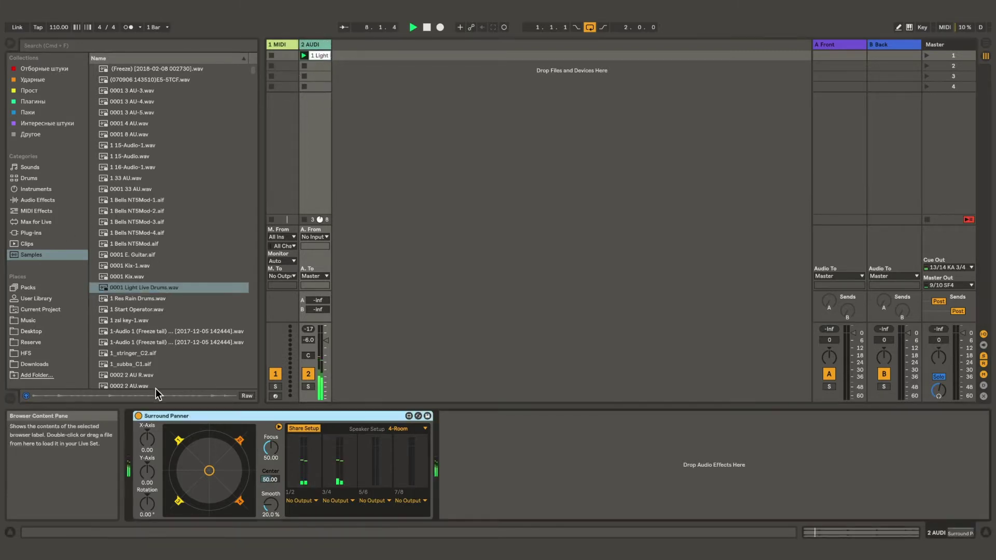
drag(203, 460, 114, 370)
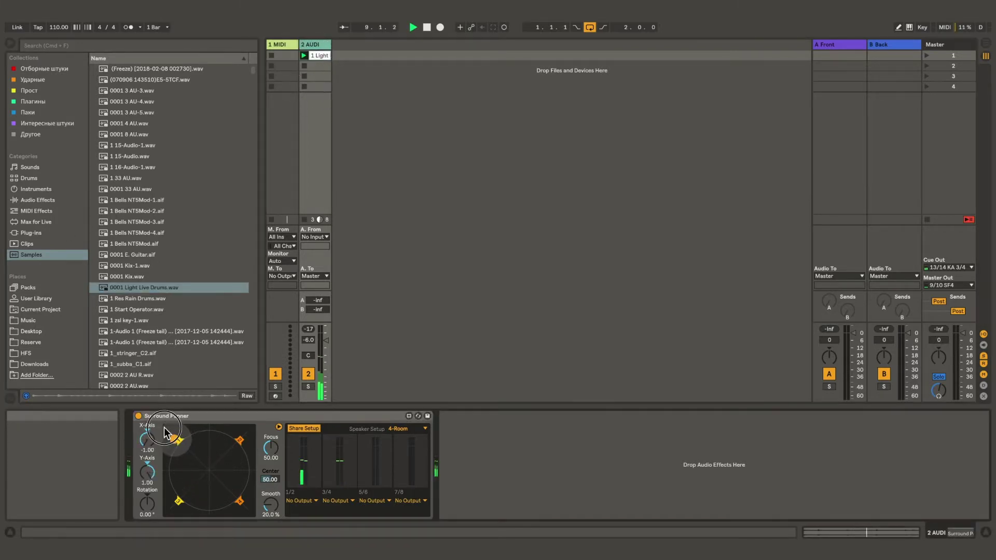
click(313, 502)
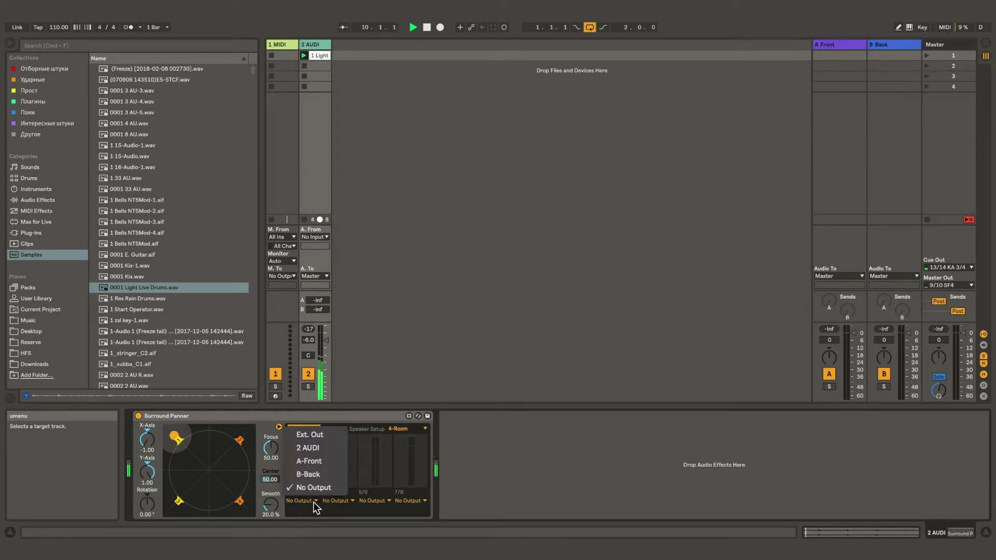
click(311, 461)
click(335, 501)
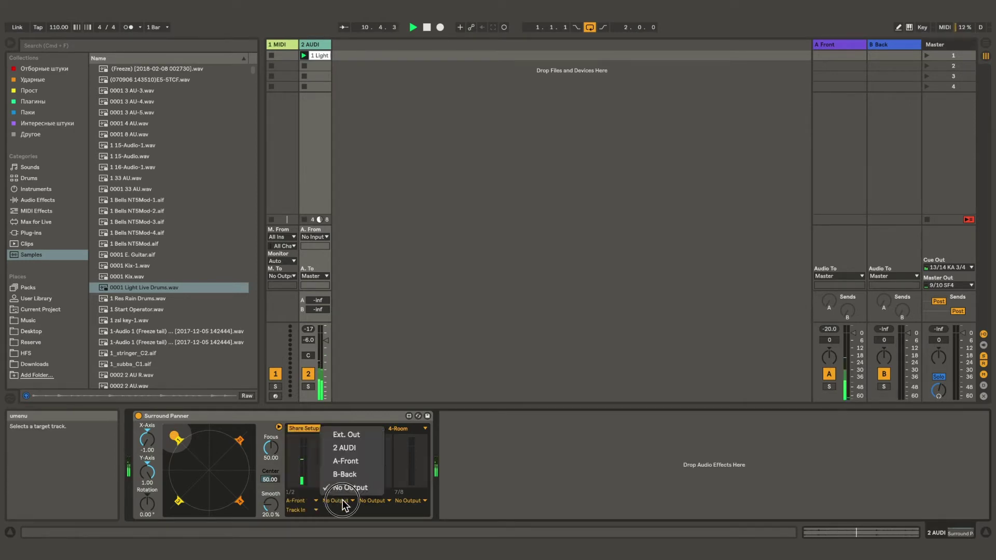
click(344, 474)
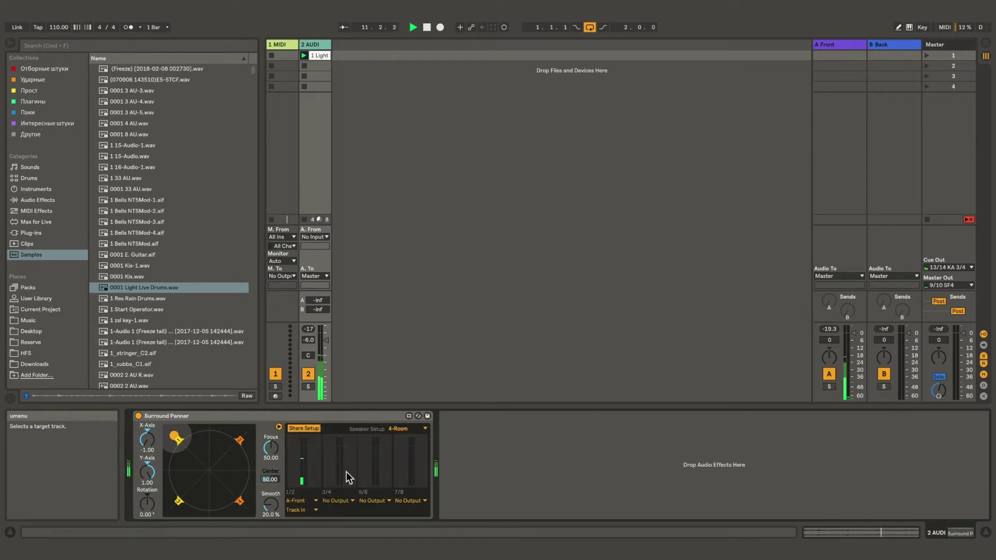
- Set the drum track's Audio To Sends Only and add a folded Utility before the panner
click(319, 276)
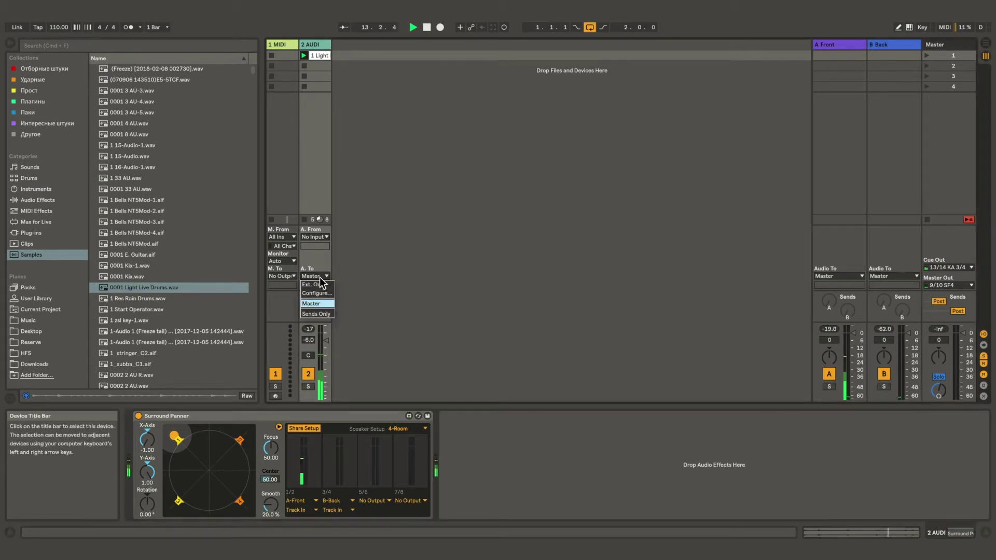
click(322, 315)
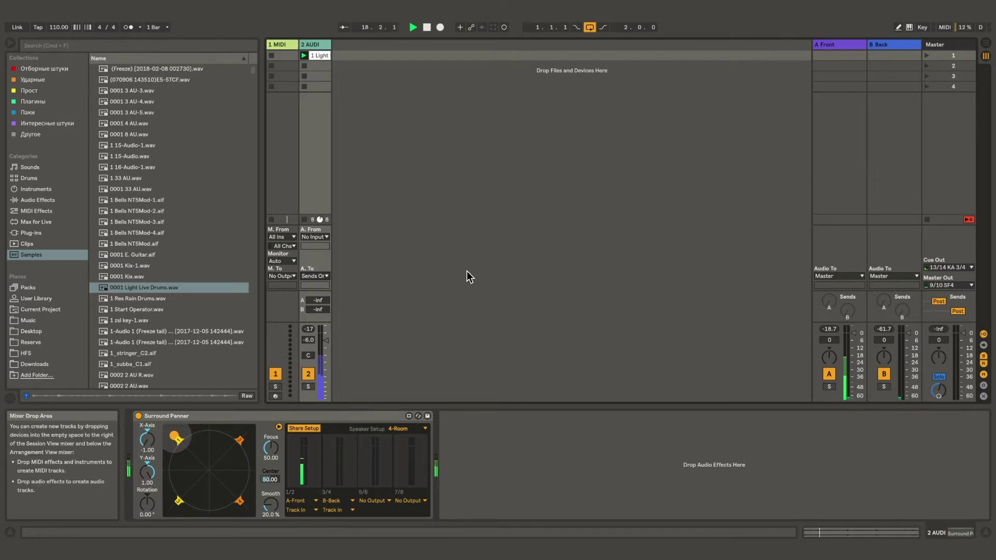
click(48, 200)
click(123, 80)
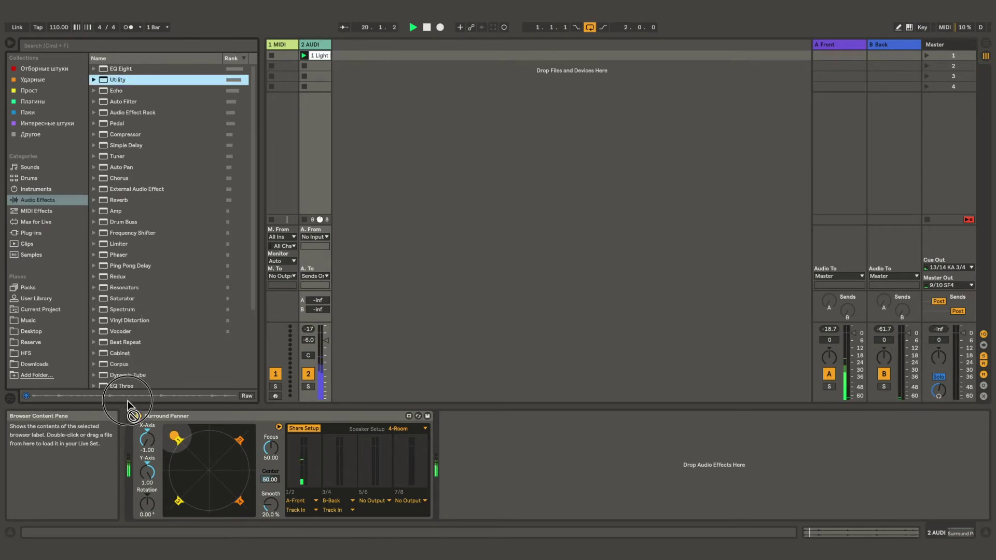
drag(134, 438, 139, 445)
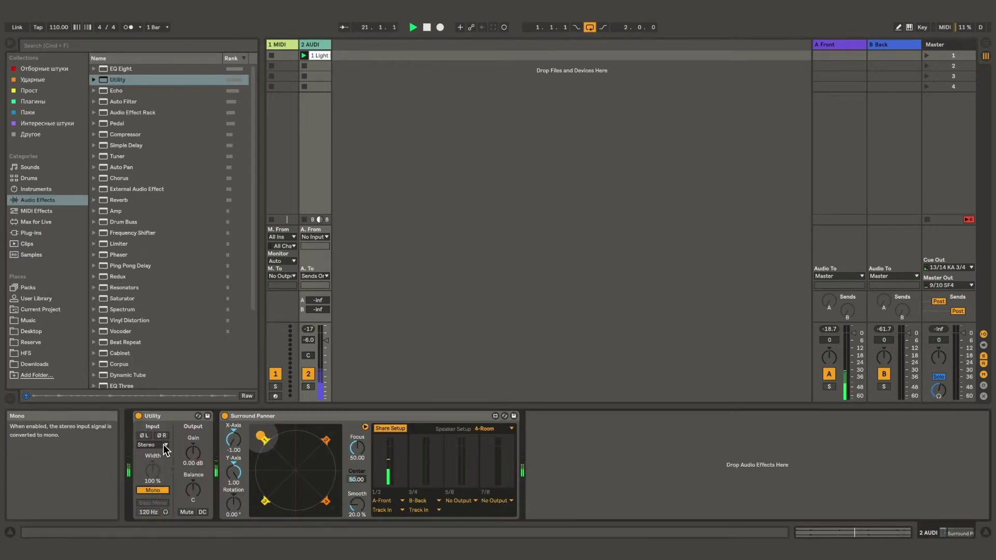
double_click(180, 417)
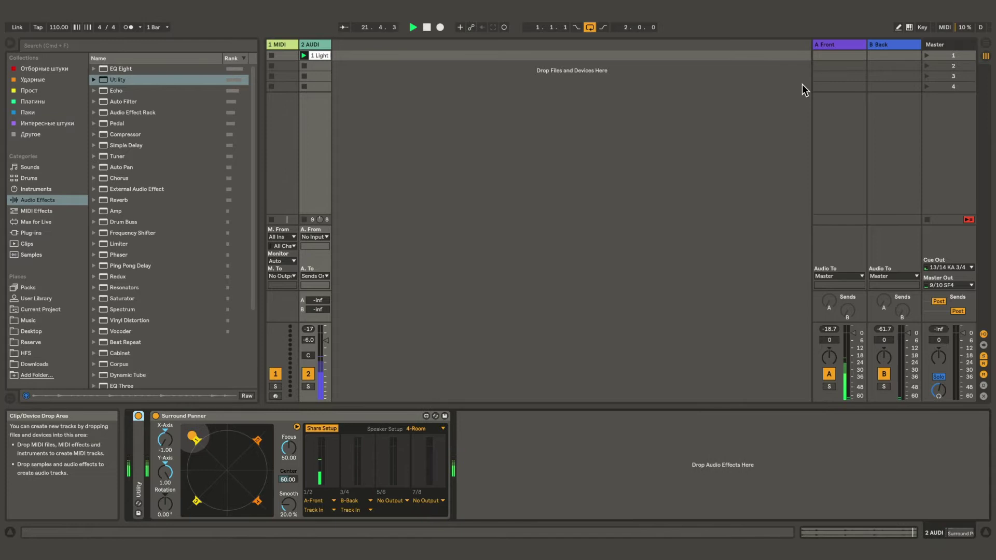
click(847, 44)
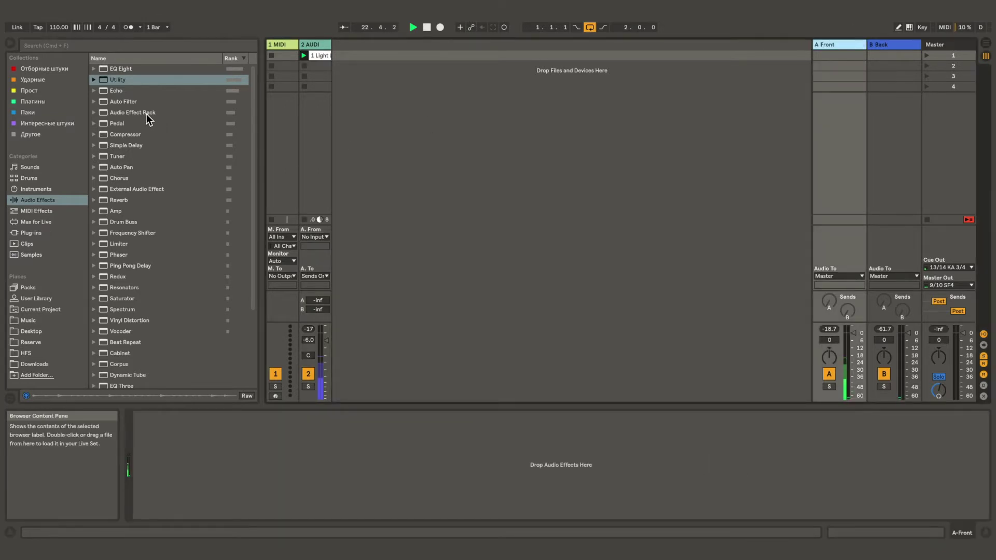
- Add an Audio Effect Rack to A Front with two chains named '1 L' and '2 R'
drag(146, 113, 197, 454)
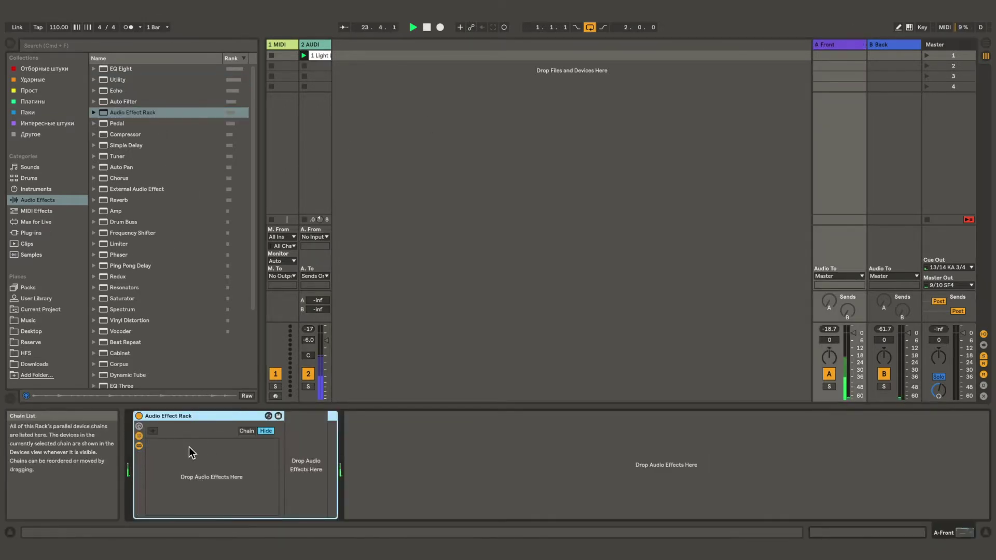
right_click(189, 447)
click(199, 454)
text(L)
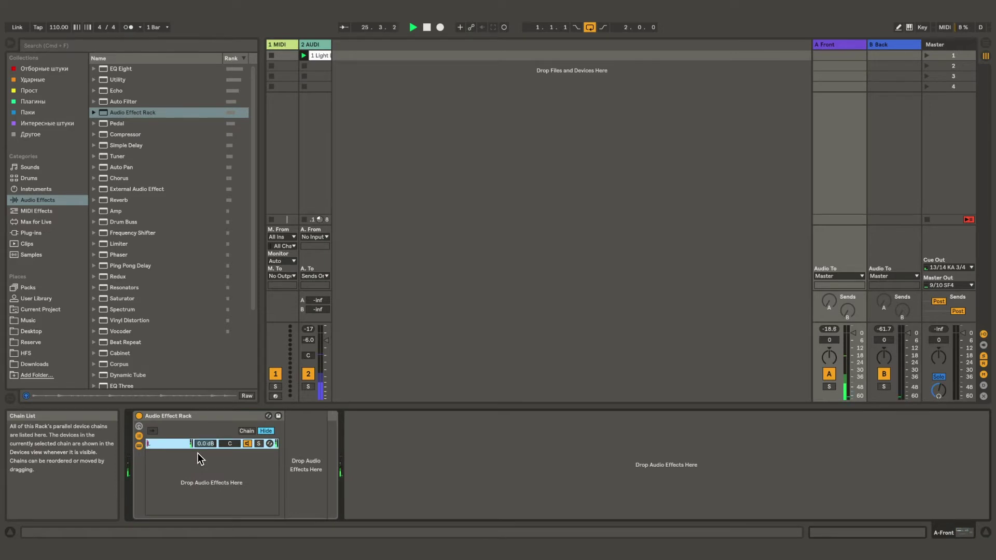
text(1 L)
key(ctrl+d)
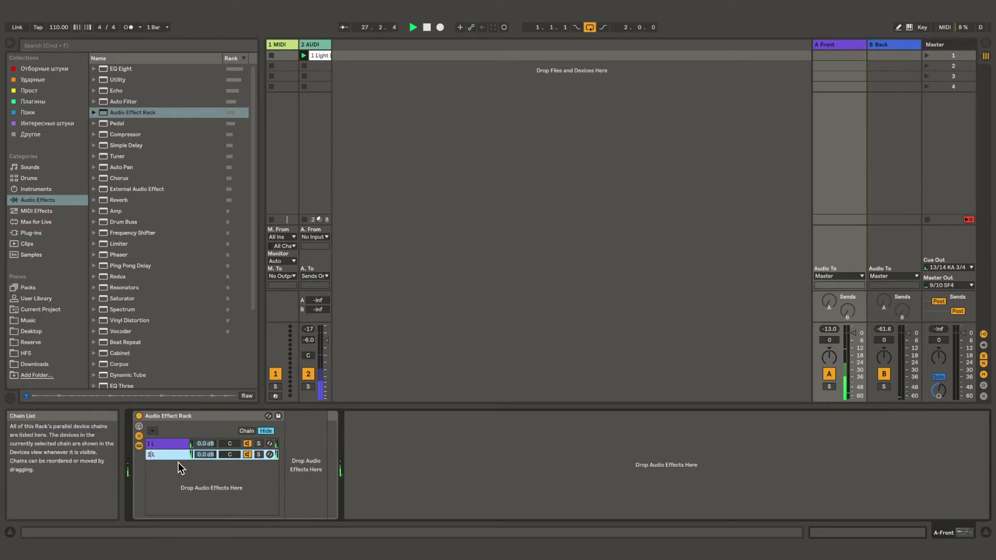
key(BackSpace)
text(2)
key(Return)
key(BackSpace)
text(E)
key(Return)
- Pan chain 1 L to 50L and chain 2 R to 50R
drag(233, 446, 234, 450)
click(233, 454)
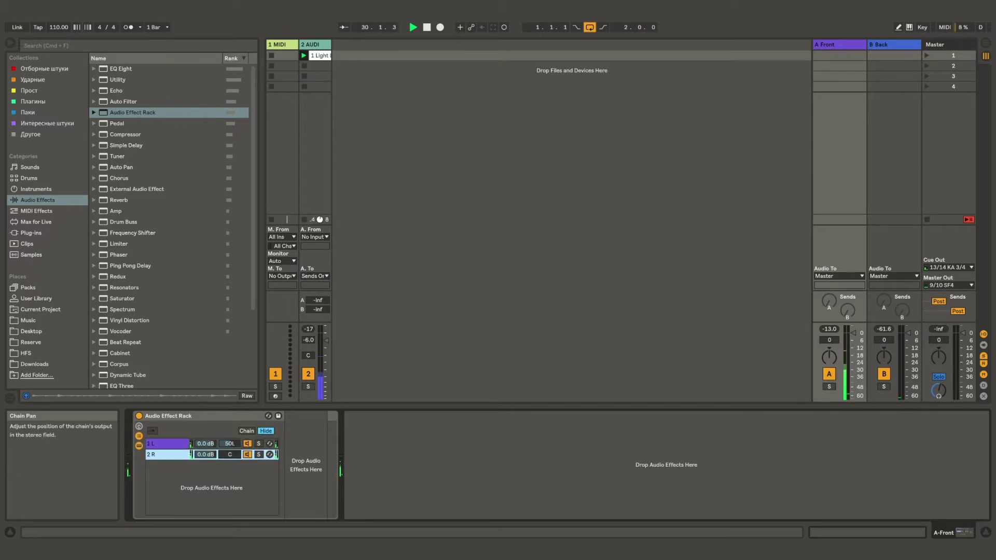
click(168, 444)
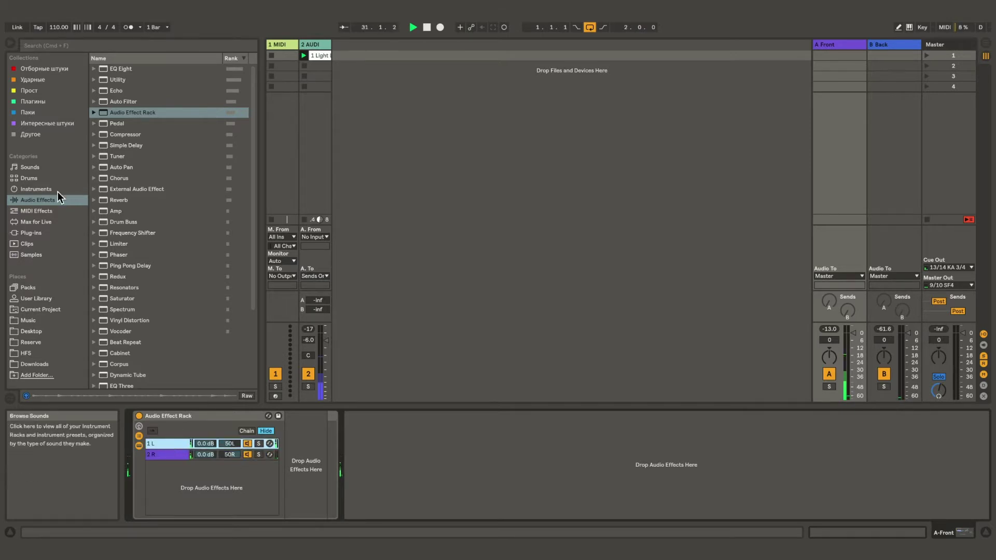
- Load Convolution Reverb Pro into the chain, choose 02 Ambience and Small Rooms, set 100% wet
click(38, 287)
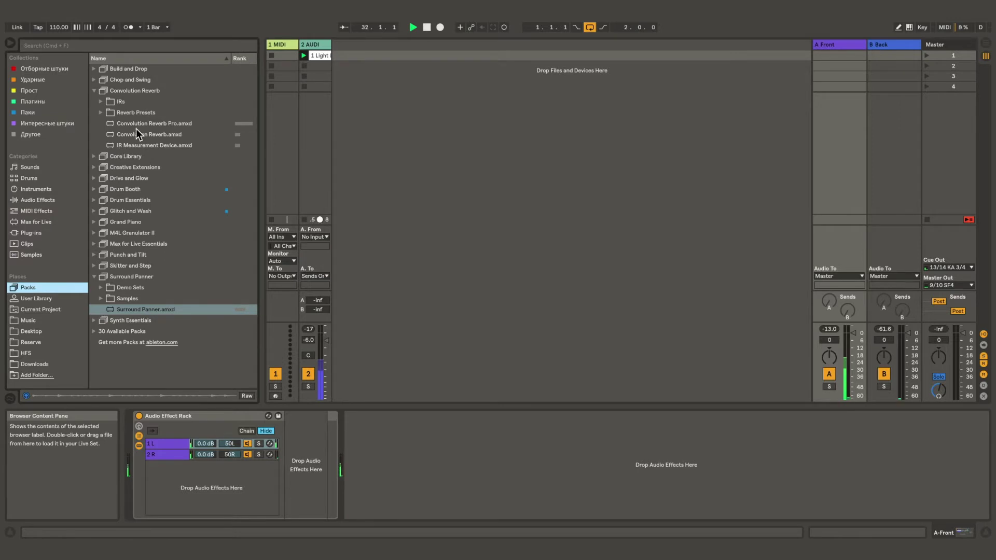
mouse_move(136, 125)
mouse_down()
mouse_move(215, 223)
mouse_move(309, 476)
mouse_up()
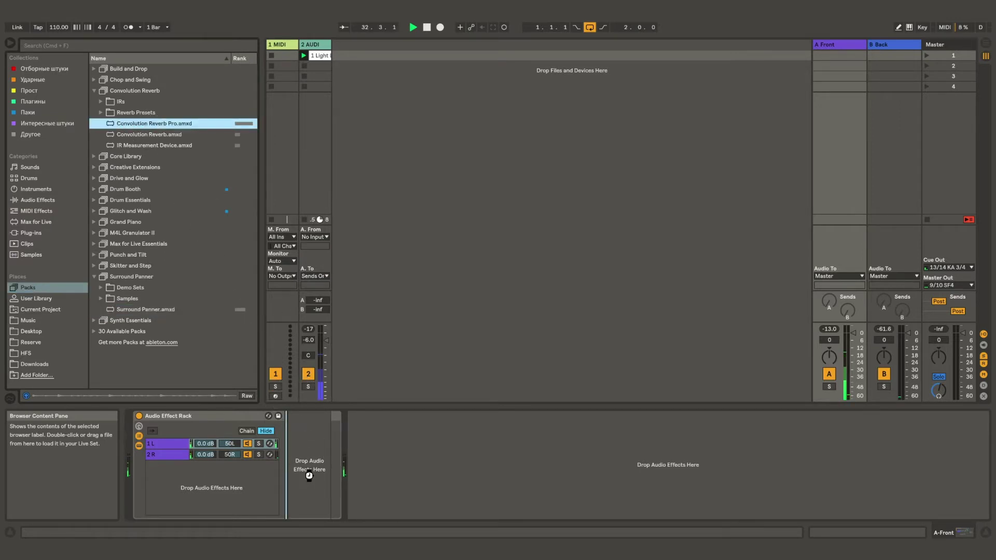
drag(309, 475, 310, 476)
click(384, 503)
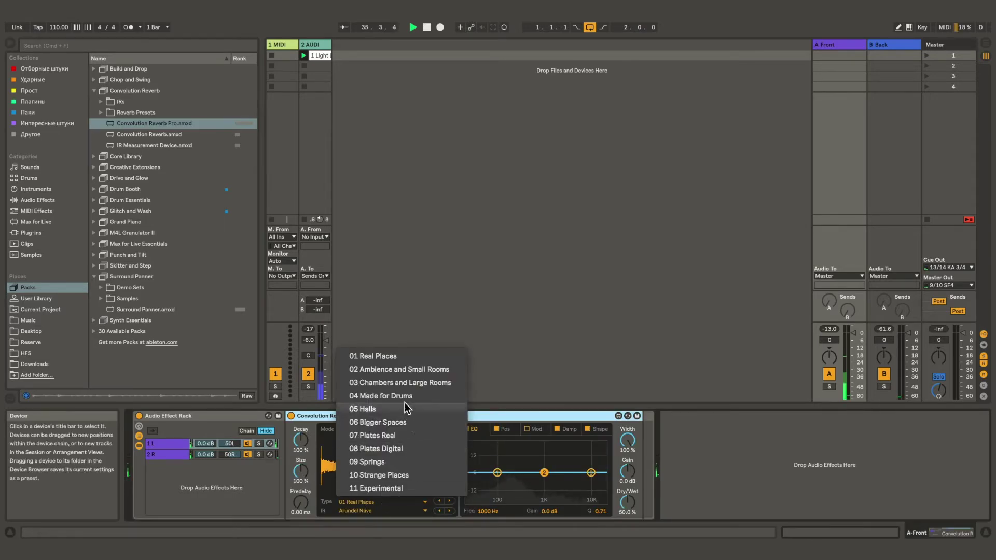
click(399, 372)
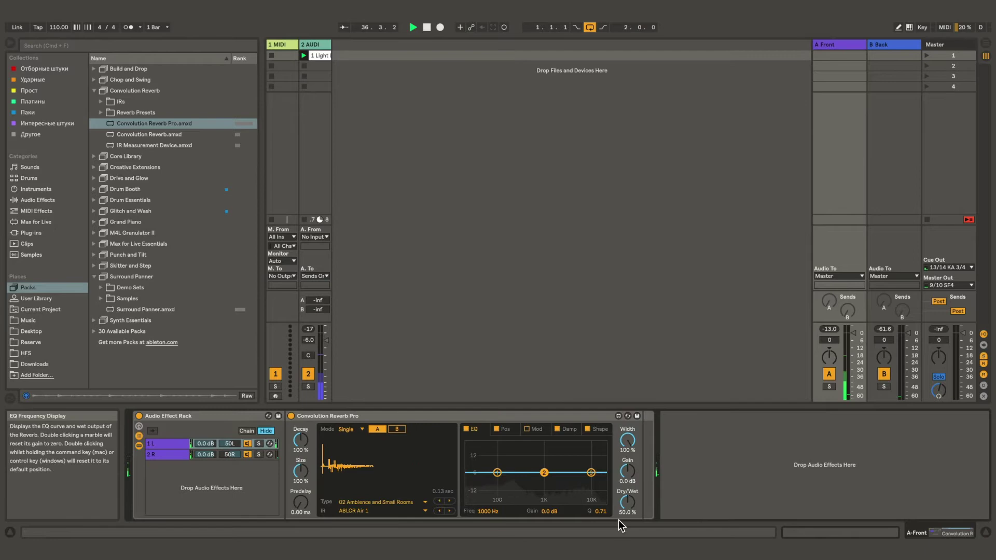
drag(627, 511, 628, 483)
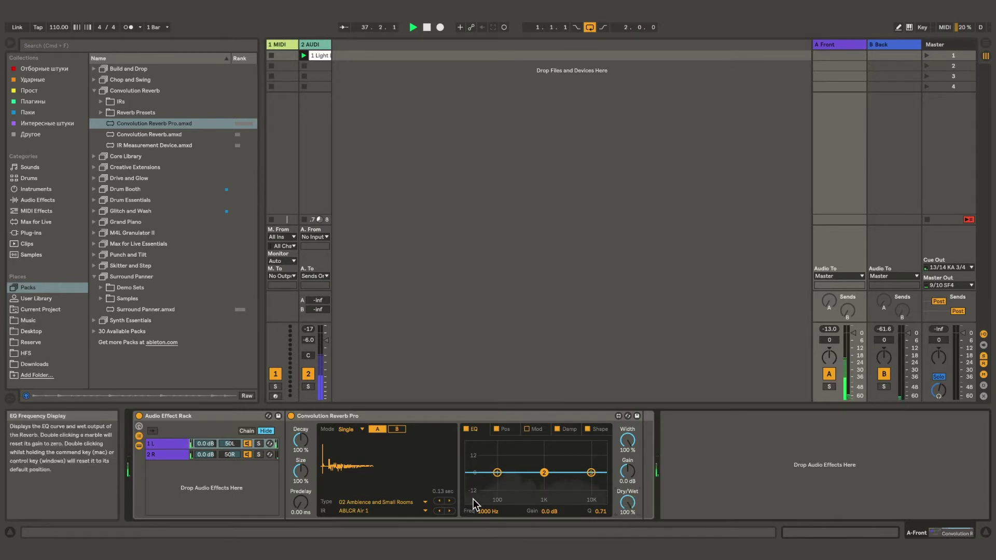
- Audition BM7 impulse responses, ending on BM7 Music Room, with a 3.5 dB dip near 281 Hz
click(378, 511)
click(433, 363)
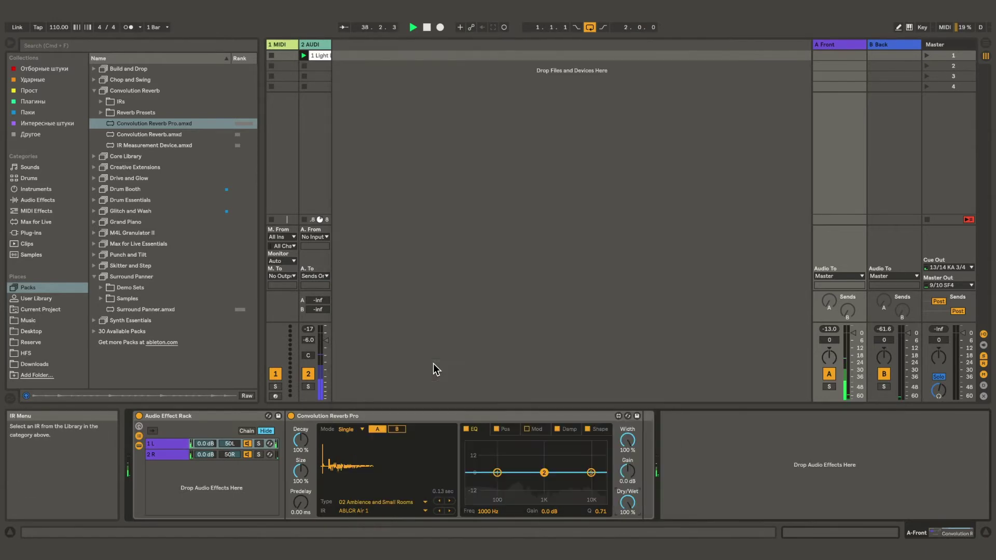
click(408, 511)
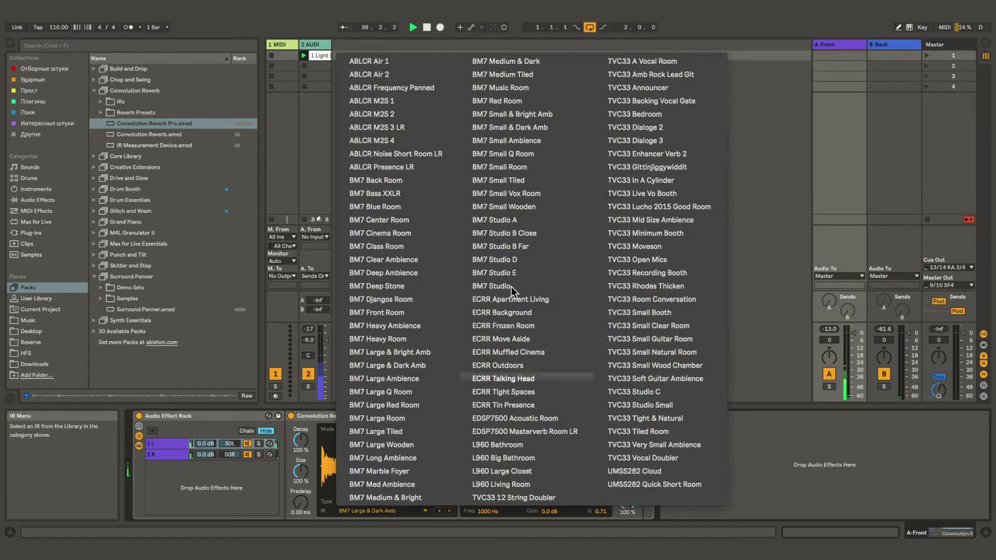
click(522, 248)
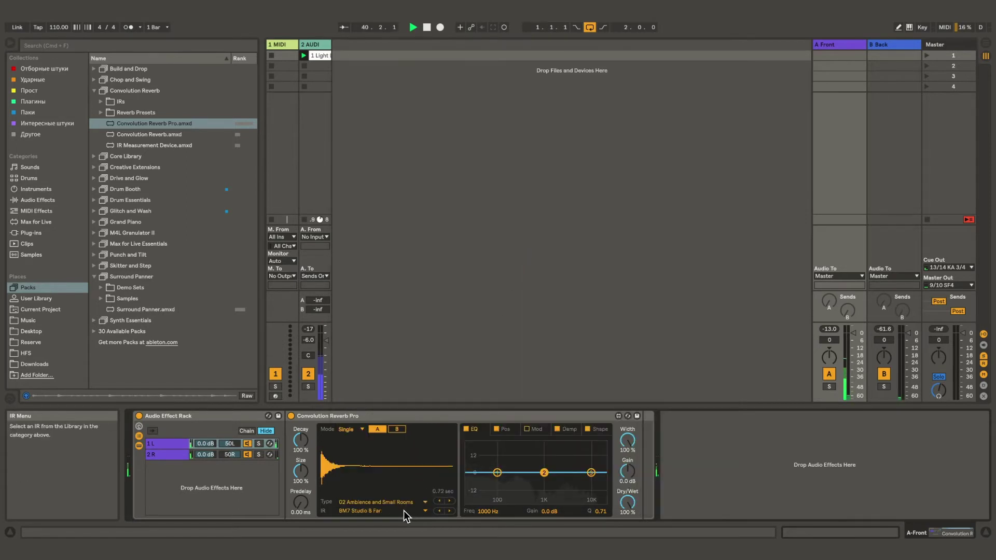
drag(544, 473, 513, 488)
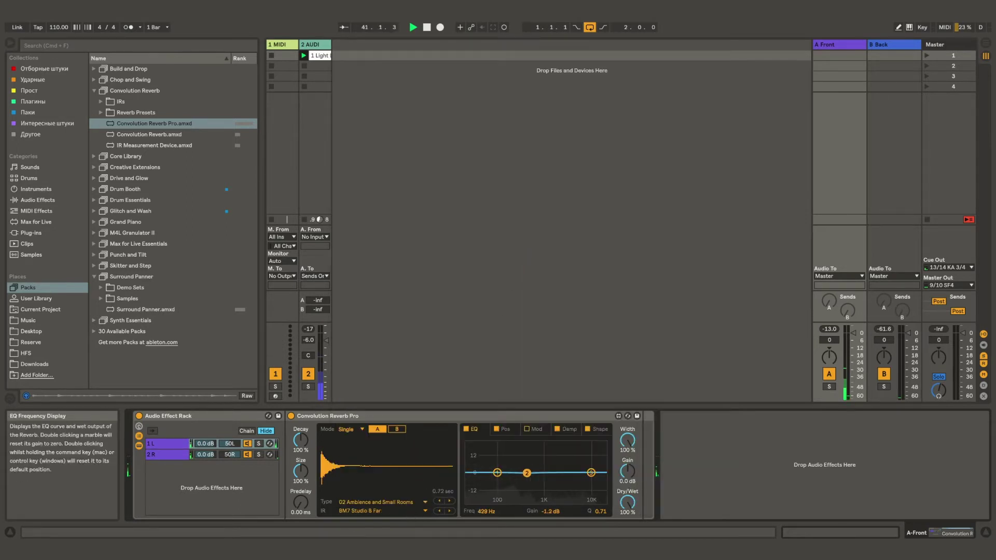
click(411, 511)
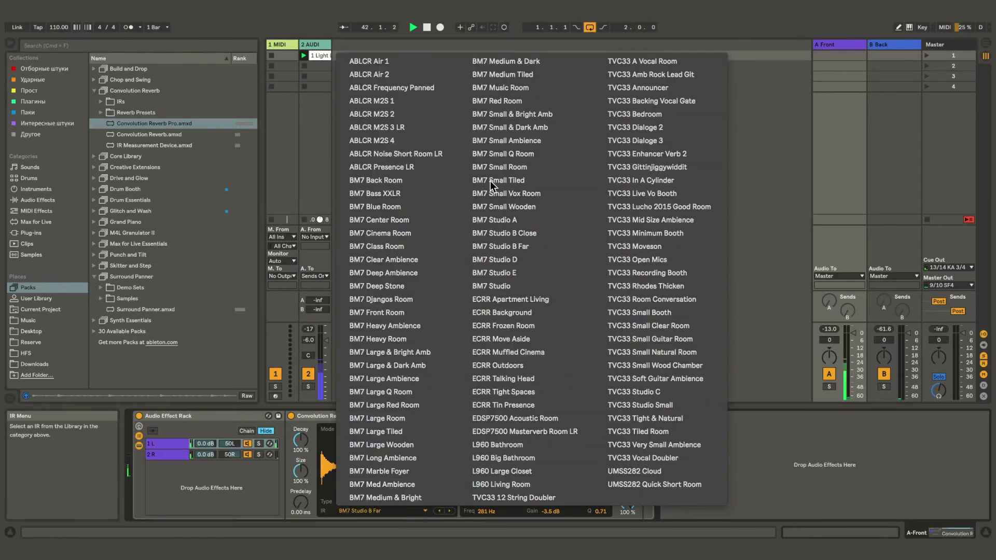
click(490, 155)
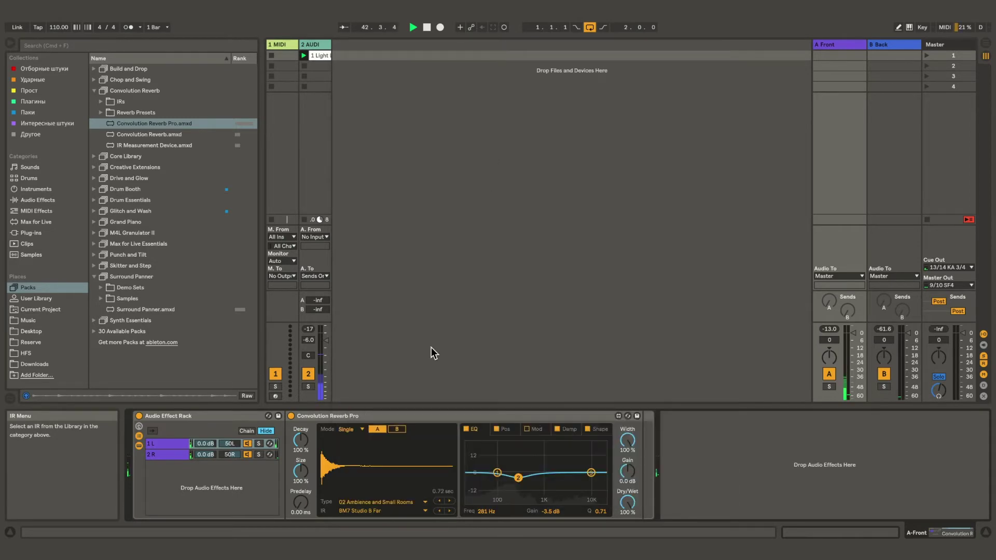
click(397, 511)
click(509, 88)
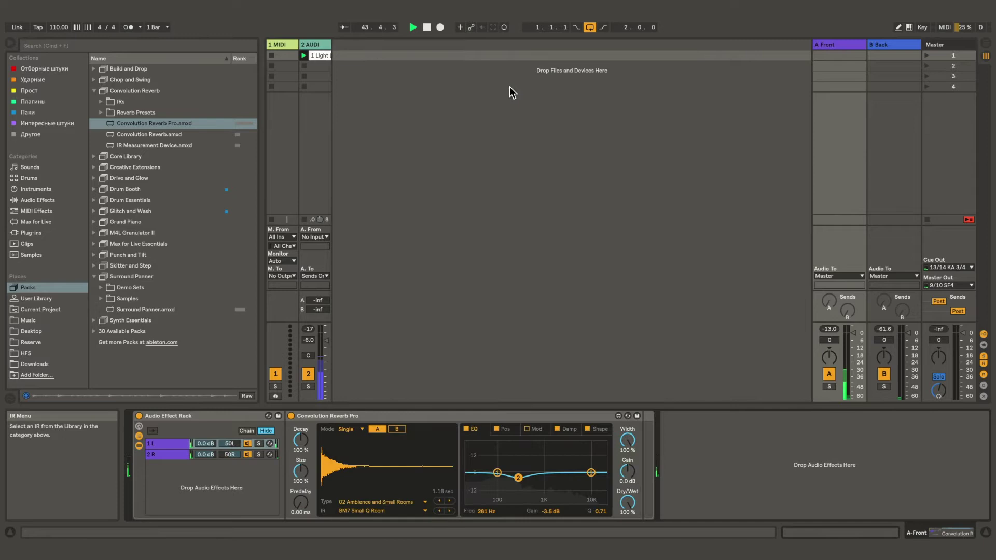
- Cut the reverb's lows near 140 Hz and boost its mids about 6.7 dB near 858 Hz
drag(497, 472, 505, 476)
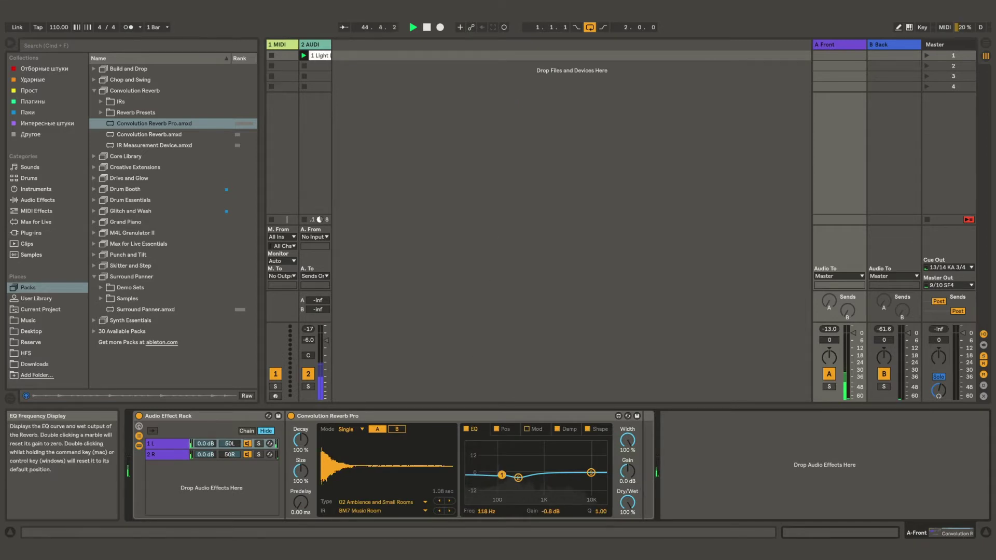
drag(592, 473, 539, 466)
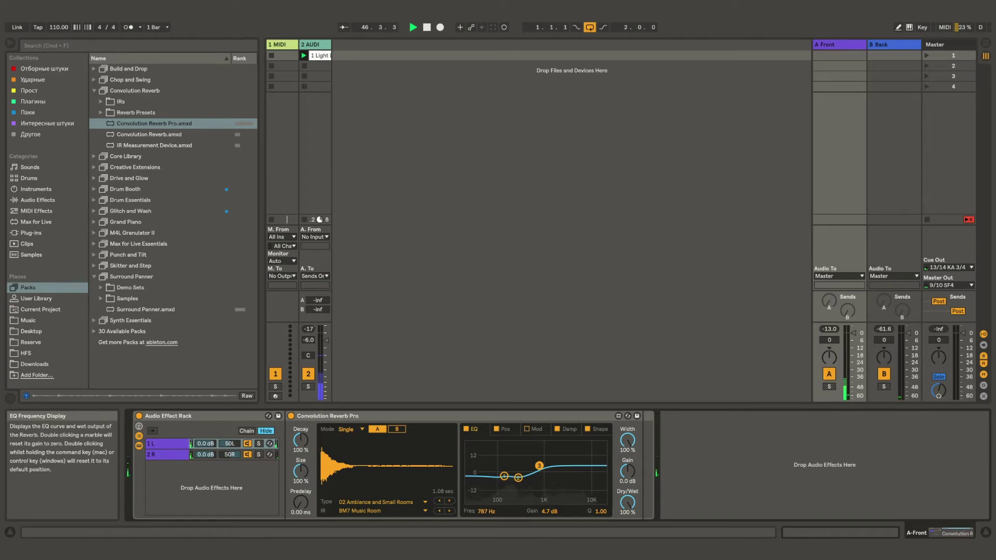
drag(539, 466, 542, 466)
click(396, 512)
key(Escape)
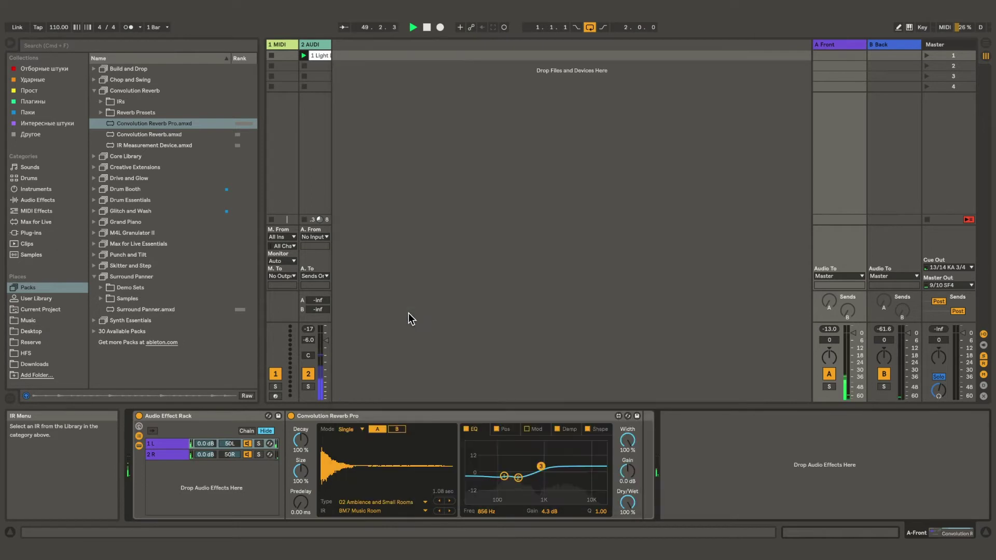
drag(541, 466, 541, 466)
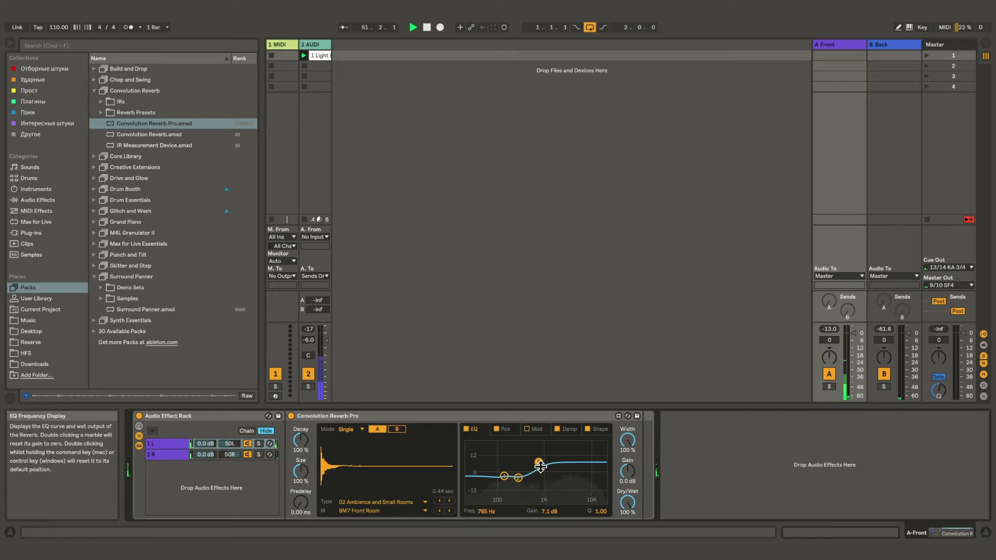
- Select chain 1 L and delete its Convolution Reverb Pro device
click(165, 445)
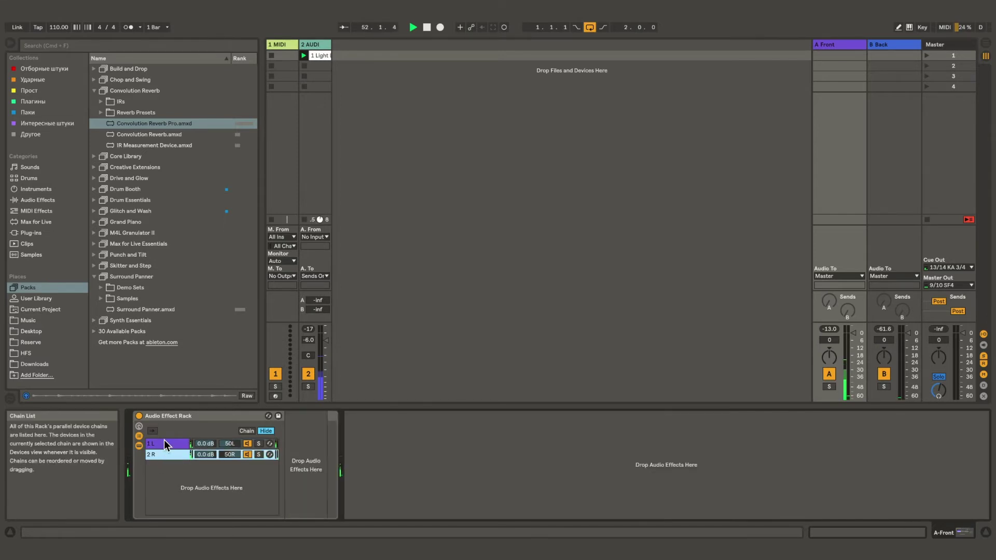
click(172, 450)
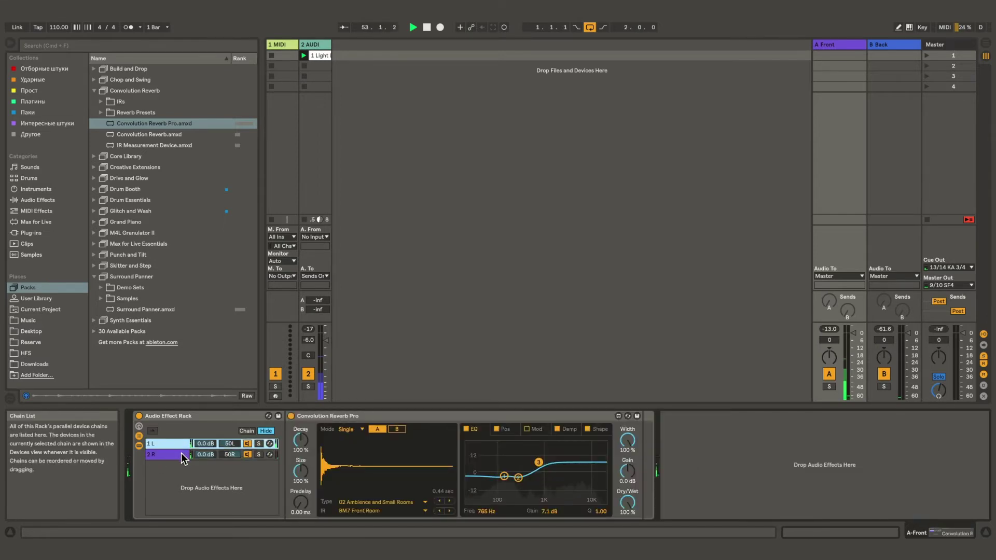
click(182, 453)
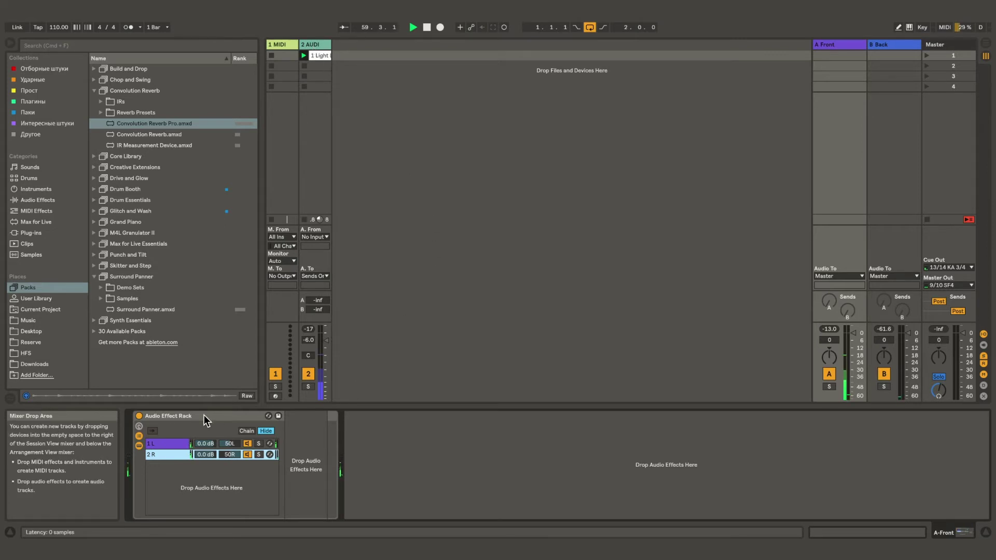
click(172, 442)
click(352, 416)
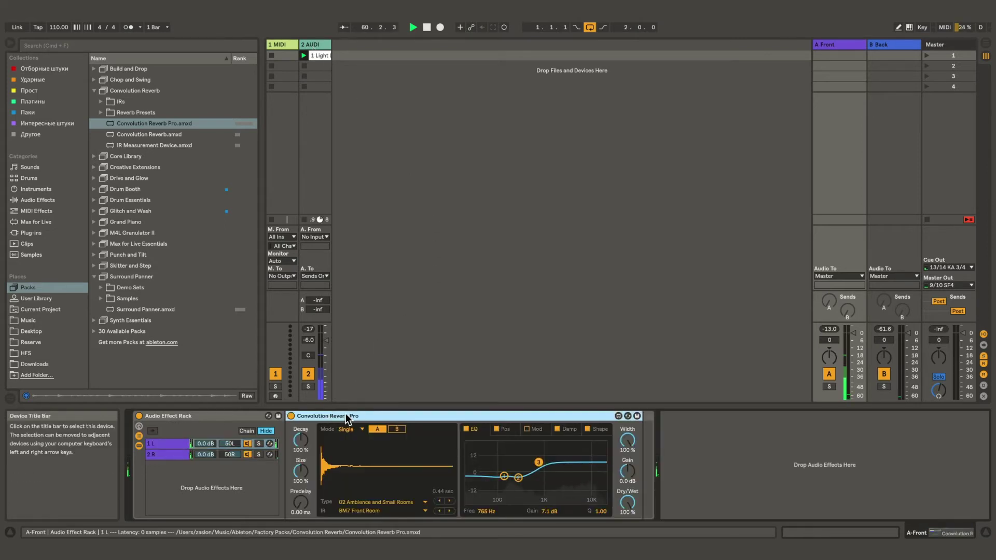
key(Delete)
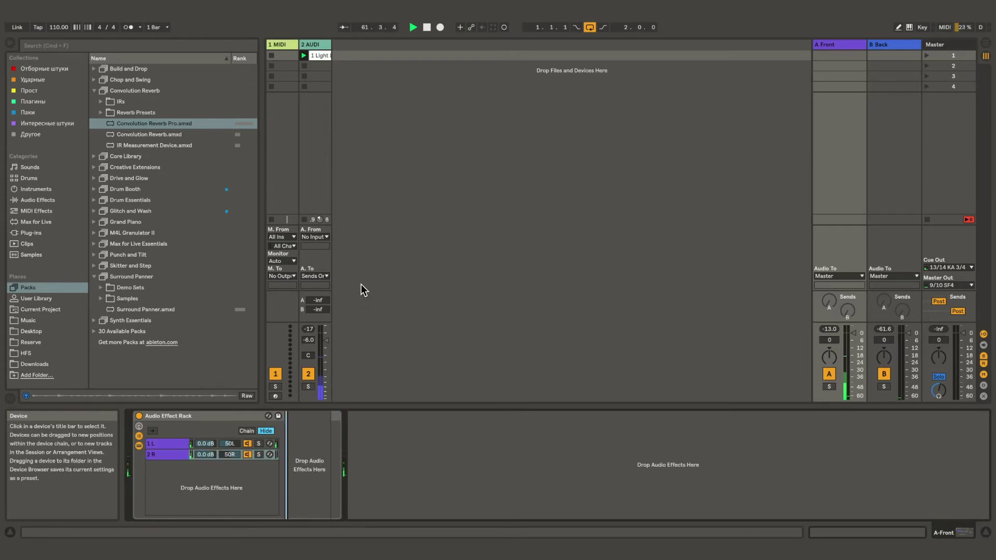
- Undo the deletion, then insert a Left-input Utility before chain 1 L's reverb
key(ctrl+z)
click(313, 43)
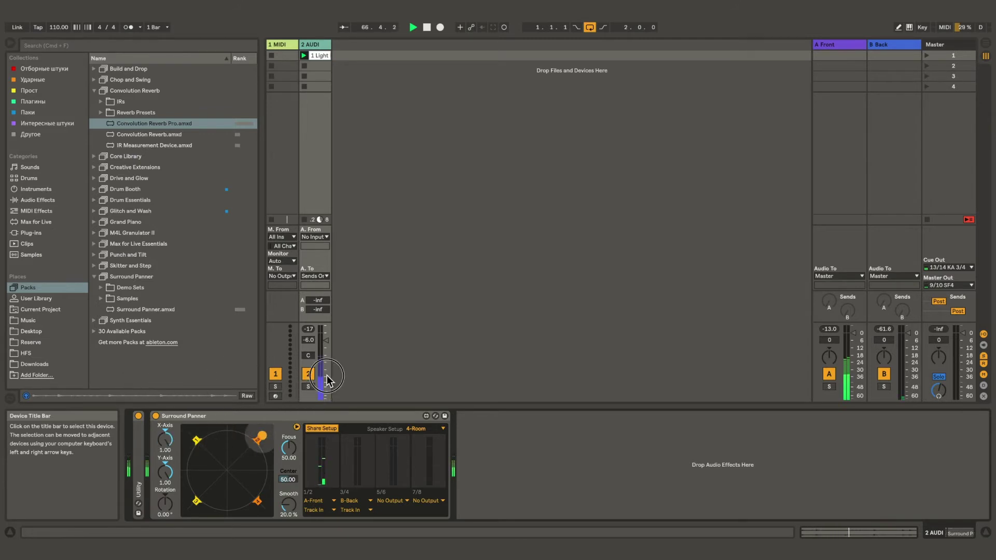
click(844, 44)
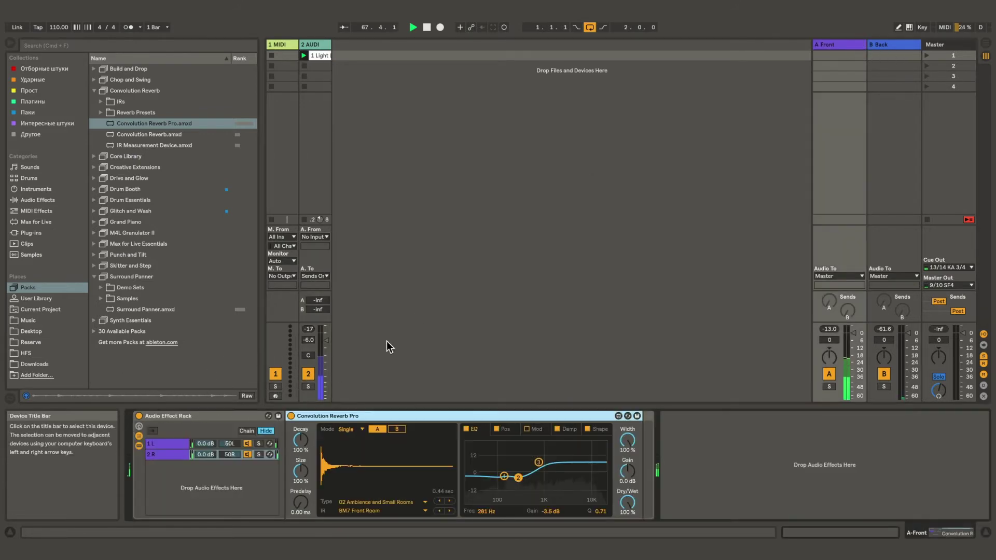
click(167, 443)
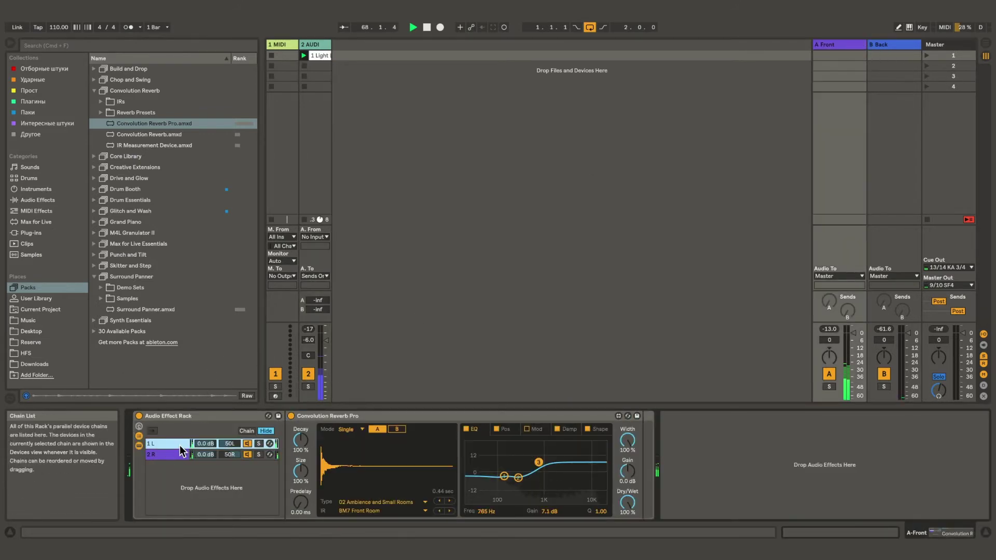
click(49, 205)
mouse_move(112, 79)
mouse_down()
mouse_move(289, 467)
mouse_move(287, 454)
mouse_up()
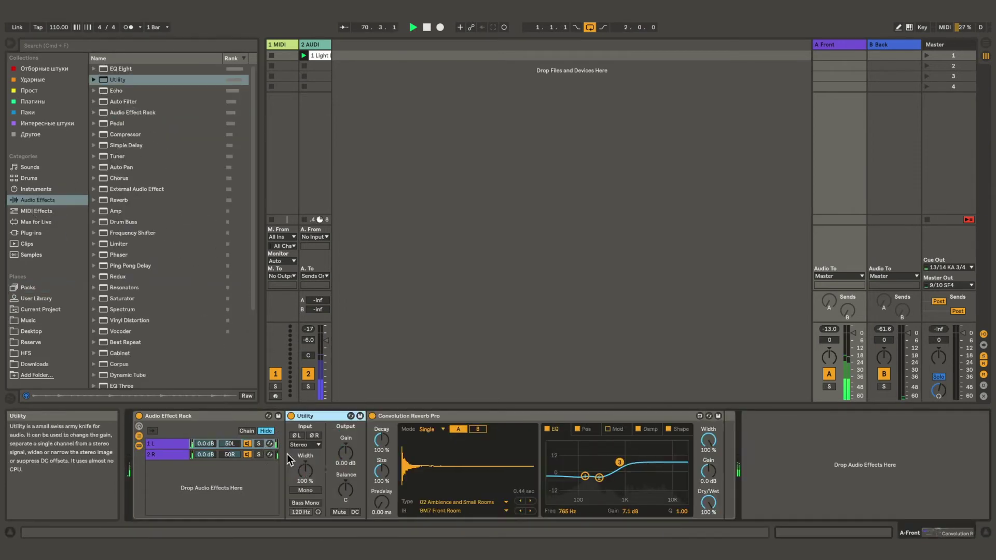
click(308, 442)
click(311, 425)
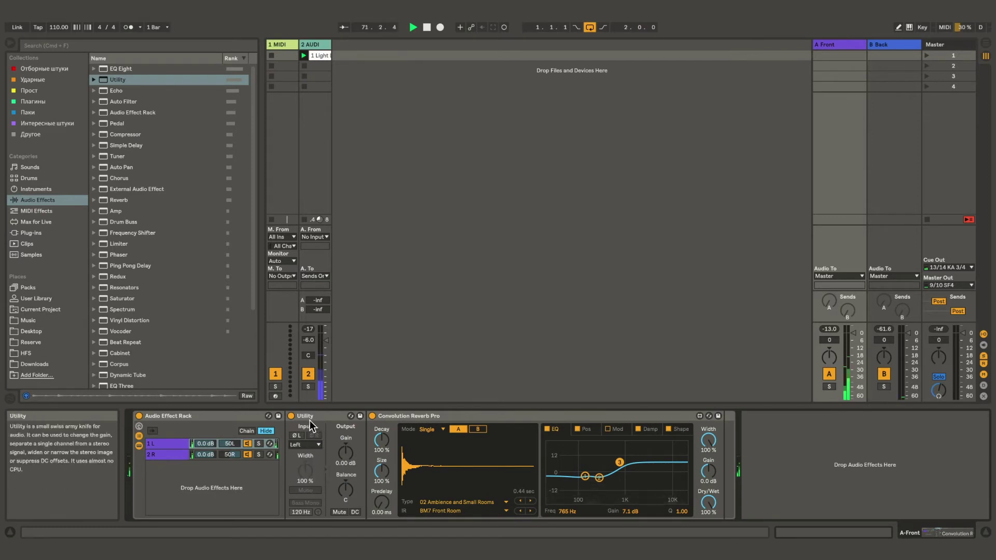
- Paste a Right-input Utility before chain 2 R's reverb and fold it
click(197, 457)
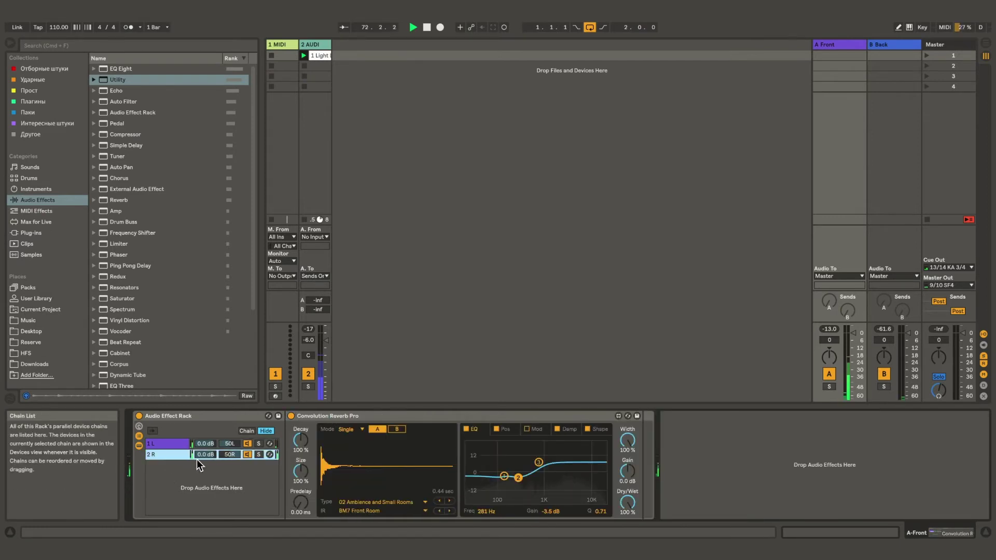
click(311, 418)
key(ctrl+v)
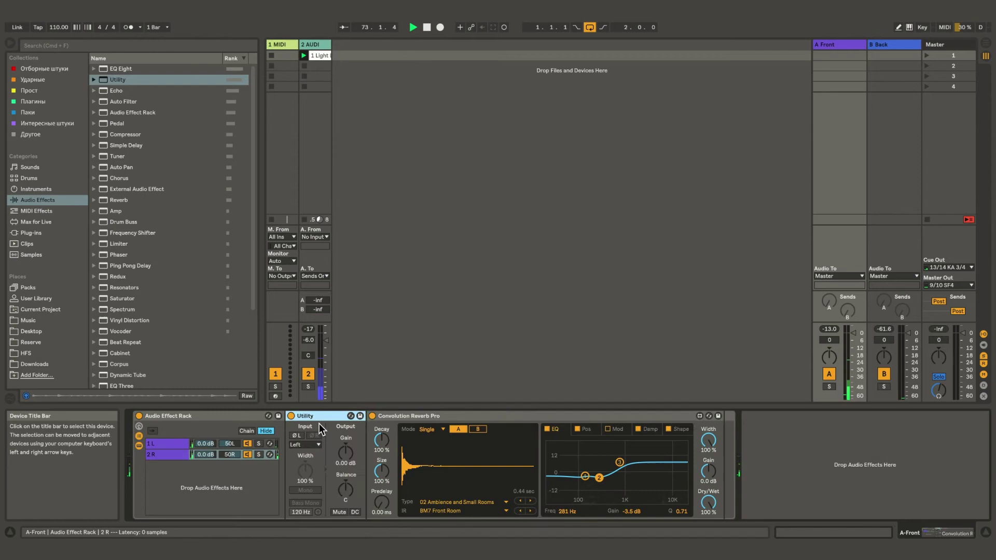
click(308, 445)
click(314, 468)
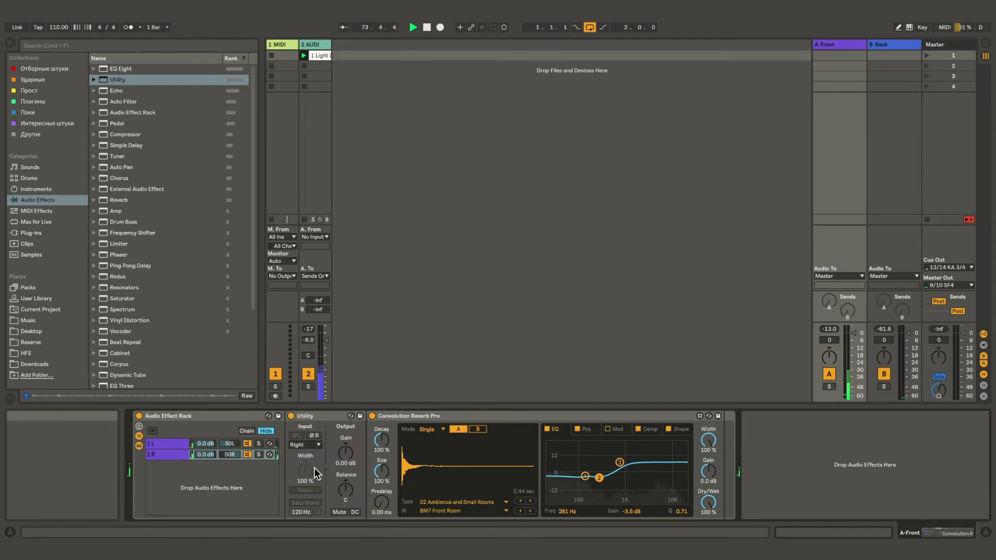
double_click(335, 419)
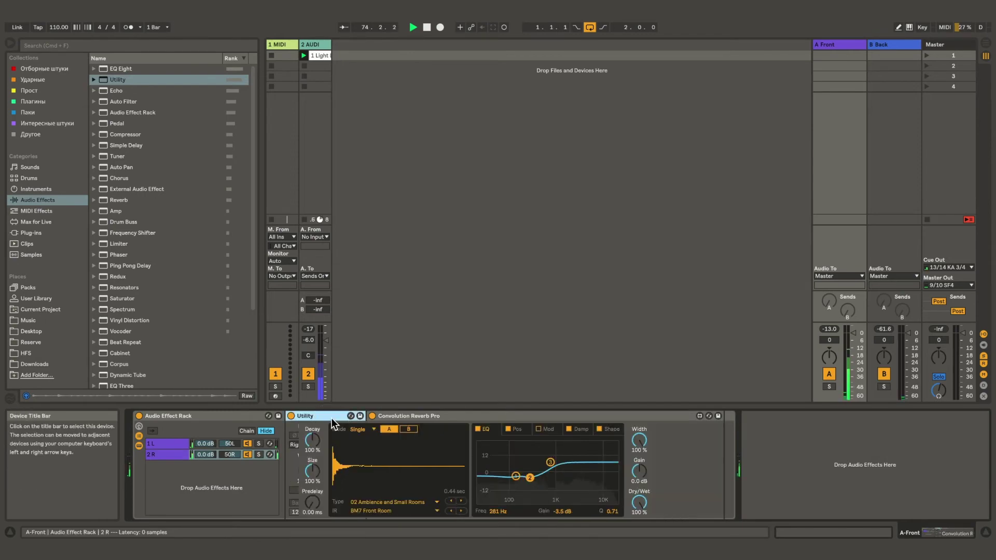
- Load BM7 Heavy Ambience, deepen the EQ dip to 7.9 dB near 494 Hz, and test-pan the drums
click(392, 512)
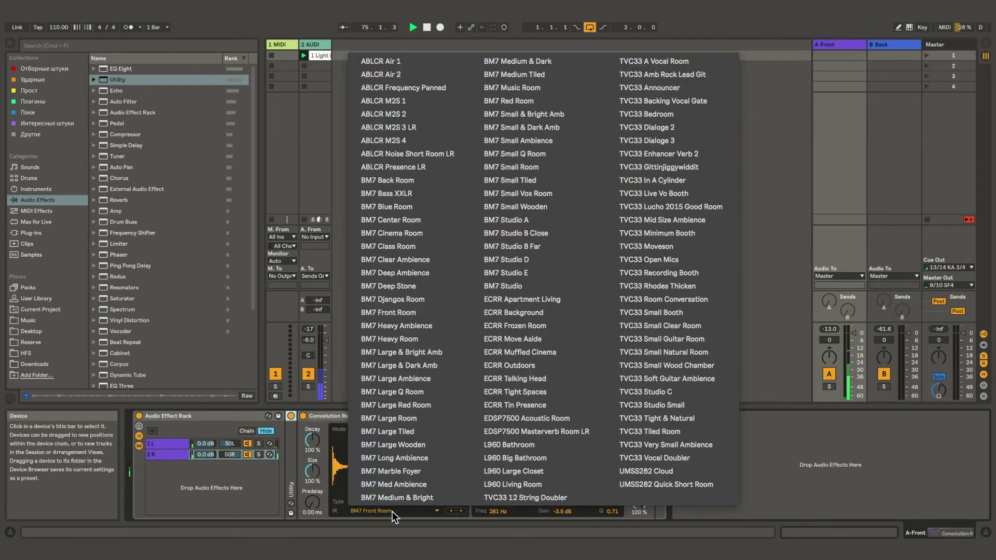
click(411, 325)
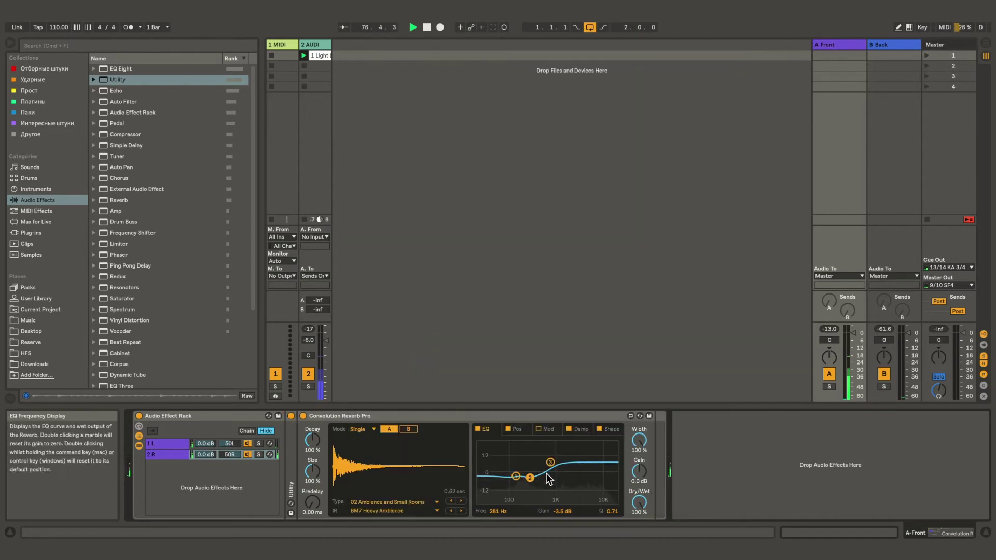
mouse_move(530, 478)
mouse_down()
mouse_move(567, 466)
mouse_move(559, 489)
mouse_move(541, 485)
mouse_up()
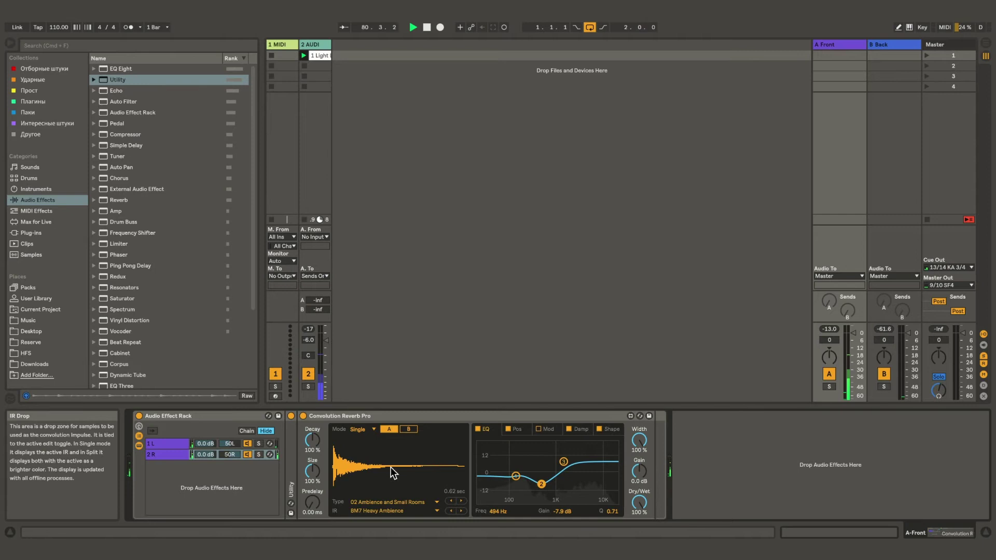
click(311, 175)
mouse_move(259, 448)
mouse_down()
mouse_move(195, 436)
mouse_move(222, 423)
mouse_move(263, 428)
mouse_move(193, 409)
mouse_move(256, 408)
mouse_move(228, 407)
mouse_up()
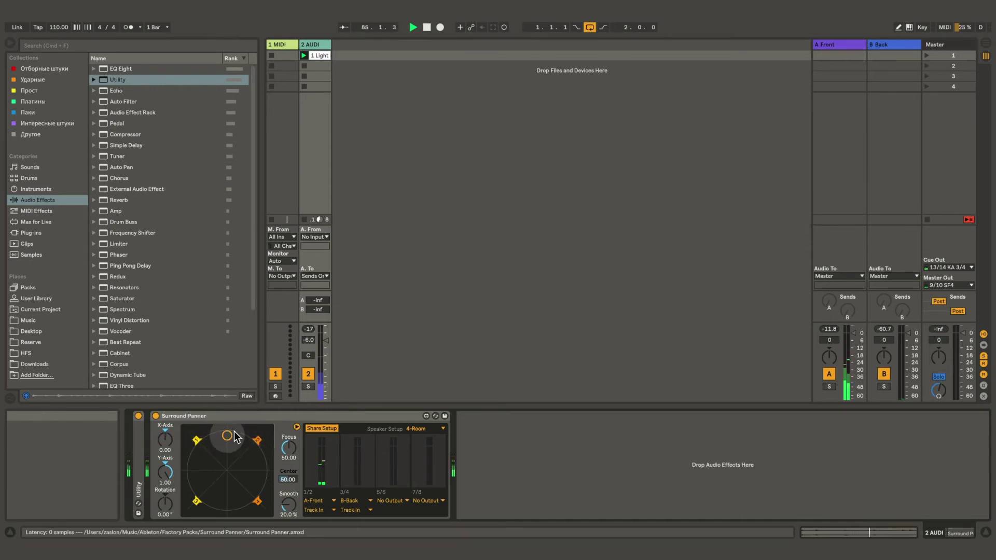
- Drag the panner puck down to X 0.00, Y 0.62, then show the A Front rack
click(231, 447)
mouse_move(231, 448)
mouse_down()
mouse_move(207, 455)
mouse_move(205, 440)
mouse_move(254, 446)
mouse_move(204, 450)
mouse_move(244, 450)
mouse_up()
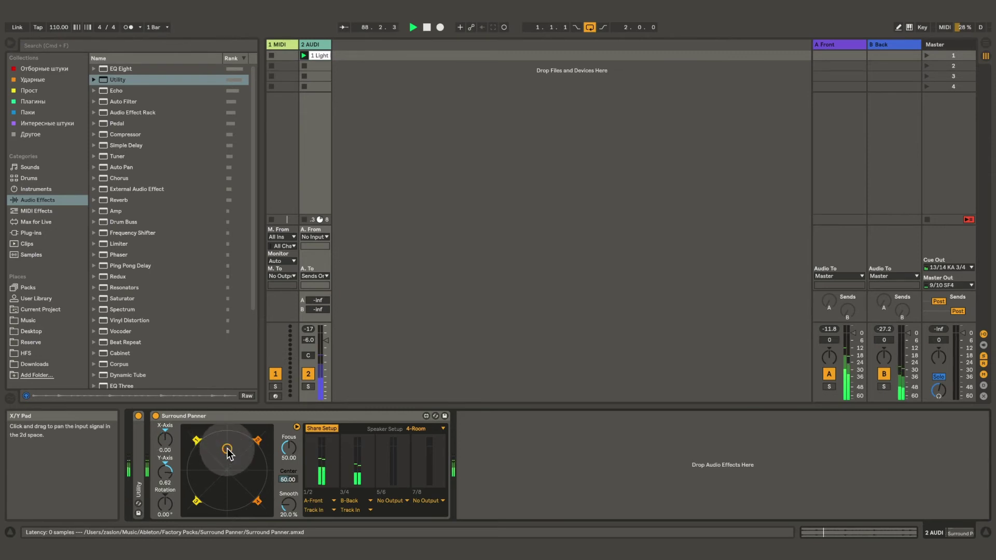
click(853, 47)
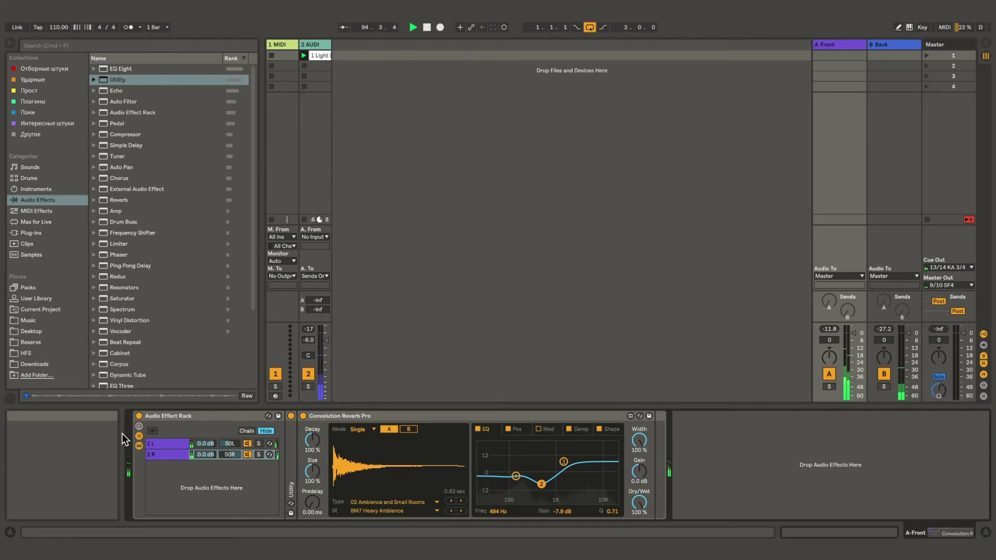
- Copy the Front return's Utility and Convolution Reverb Pro rack onto the Back return
click(180, 419)
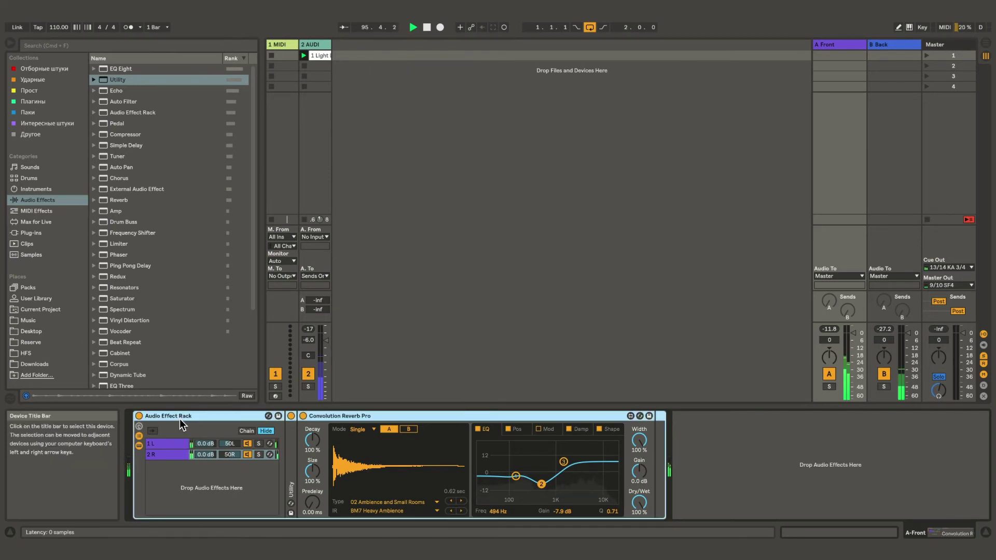
click(890, 47)
click(458, 475)
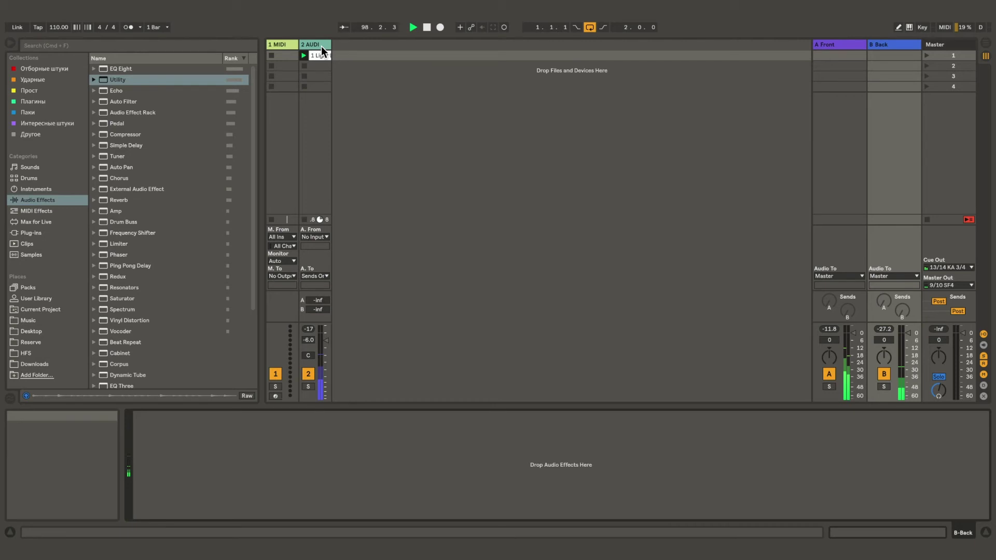
- Pan the drum source to the rear (Y -0.89) and check the Back return's new rack
click(321, 47)
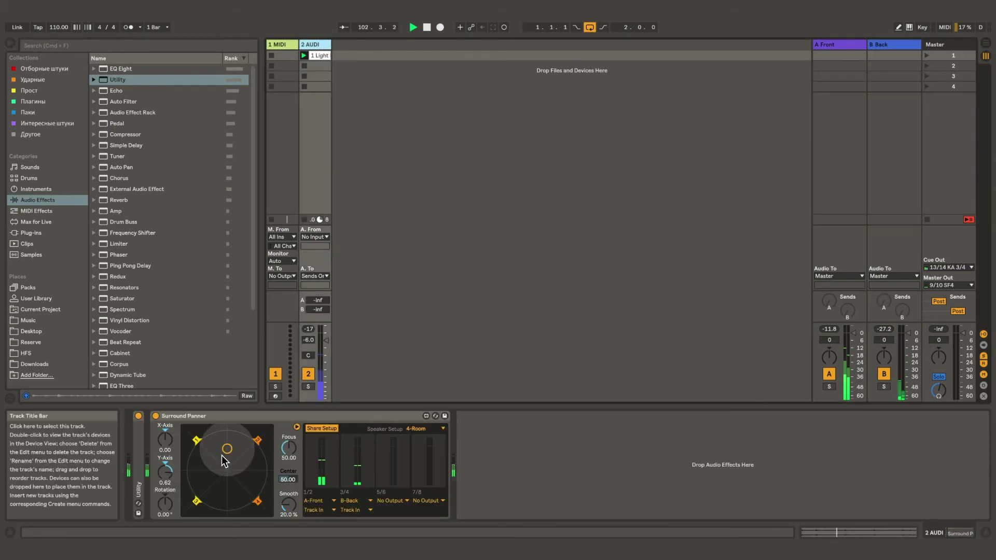
drag(221, 456, 227, 502)
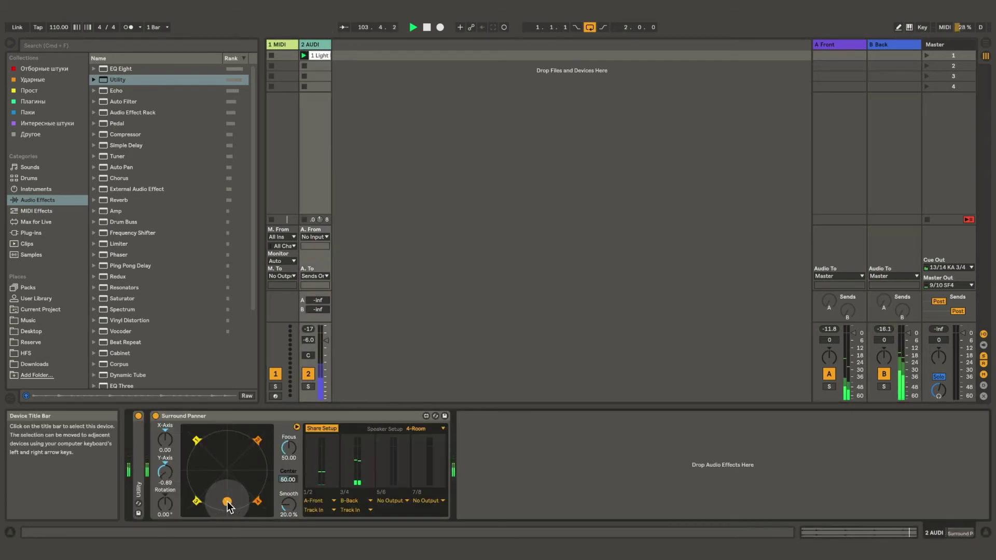
click(884, 44)
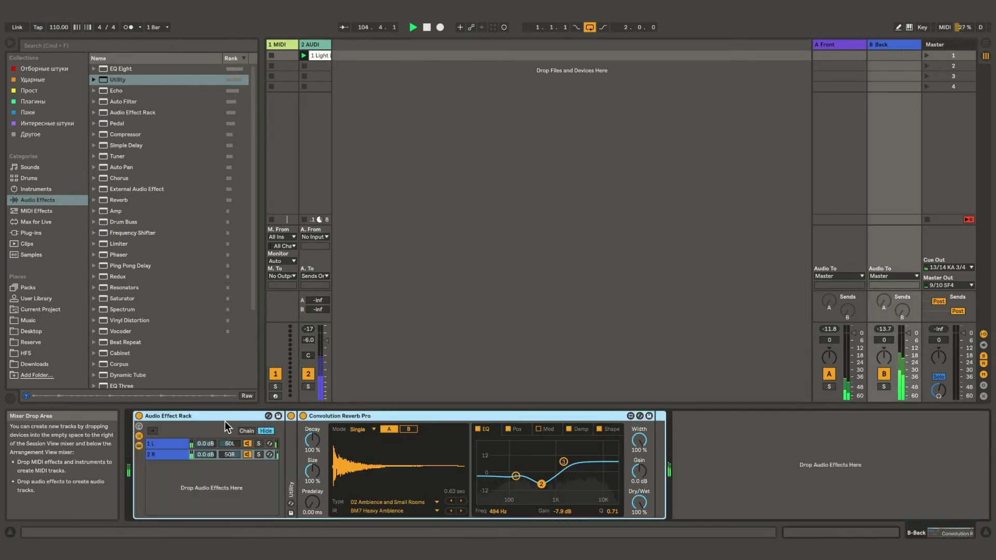
- Set the left chain's reverb to 03 Chambers BM7 A&M Chamber and lower its upper EQ band
click(160, 445)
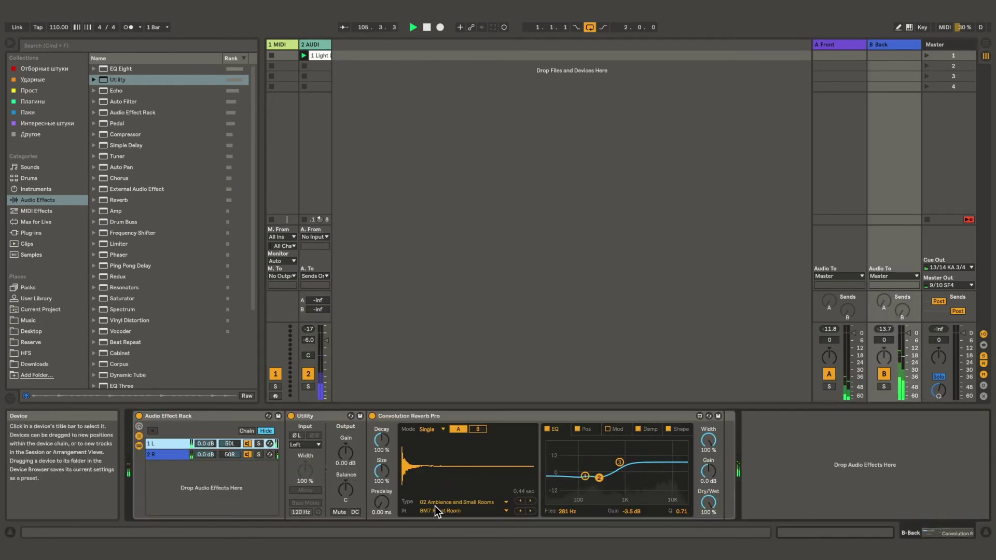
click(475, 502)
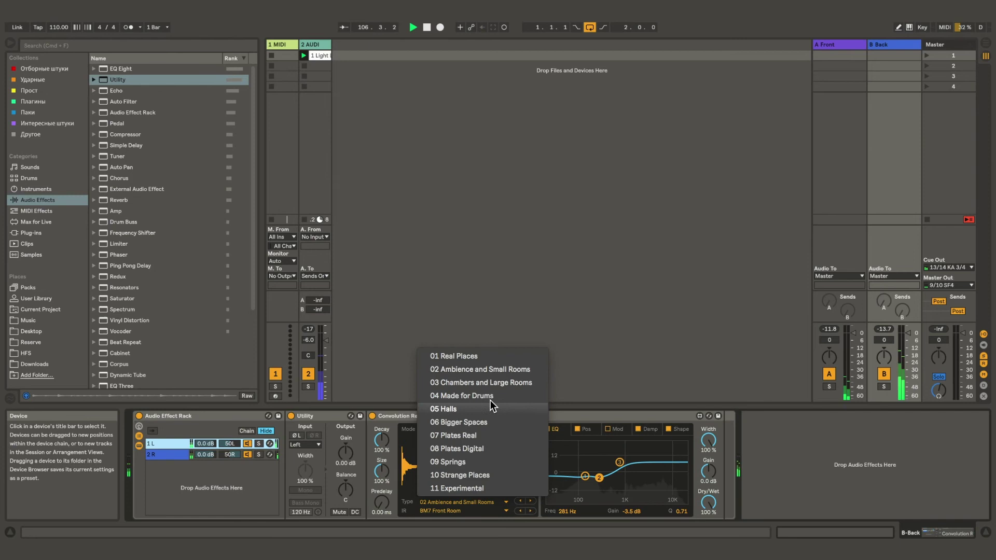
click(485, 381)
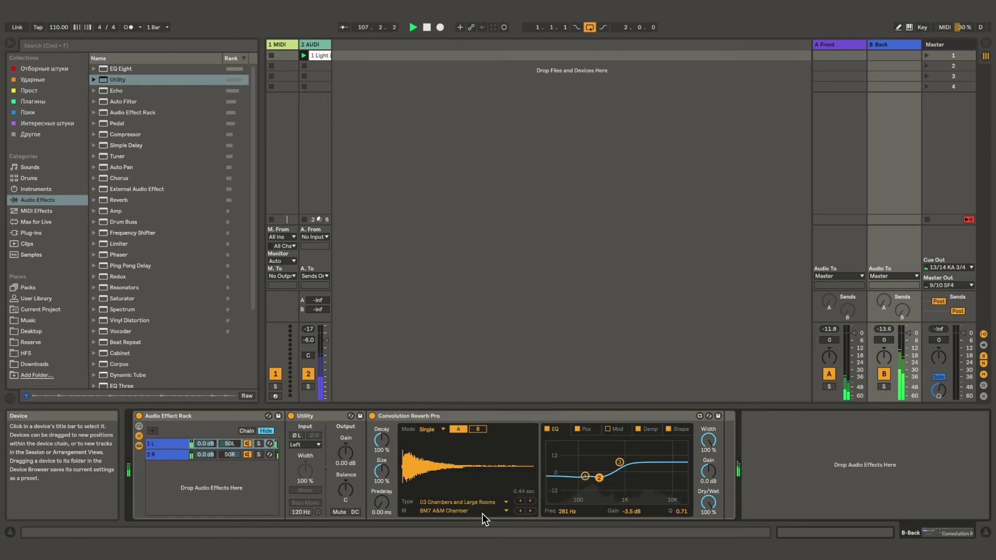
click(483, 512)
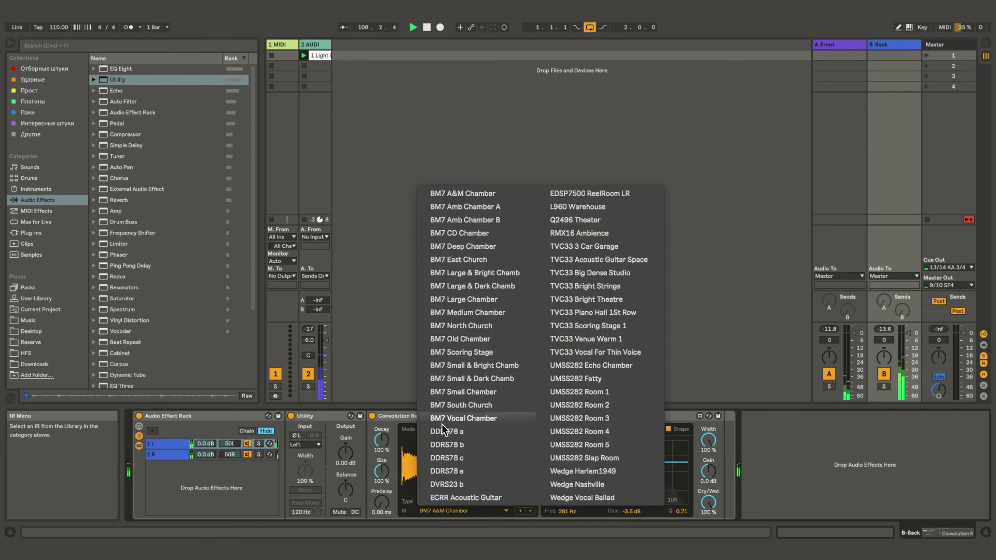
click(400, 417)
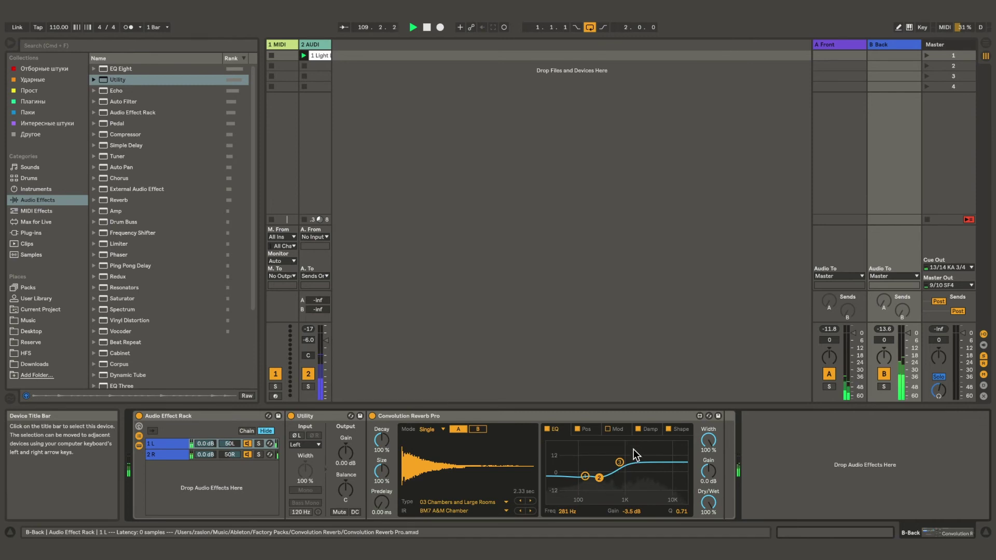
mouse_move(620, 463)
mouse_down()
mouse_move(619, 483)
mouse_move(602, 469)
mouse_up()
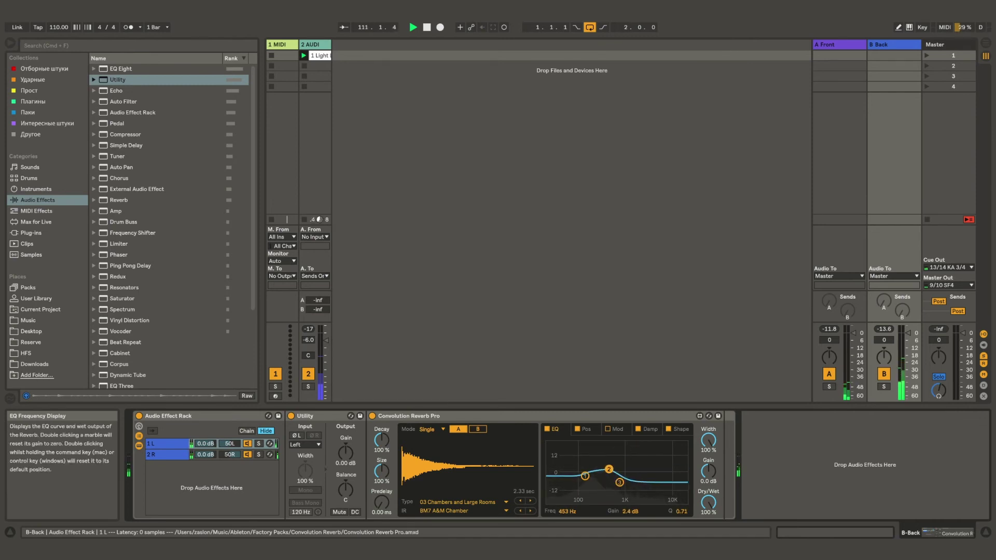
- Set the right chain's reverb to TVC33 Venue Warm 1 and lower its upper EQ band
click(181, 454)
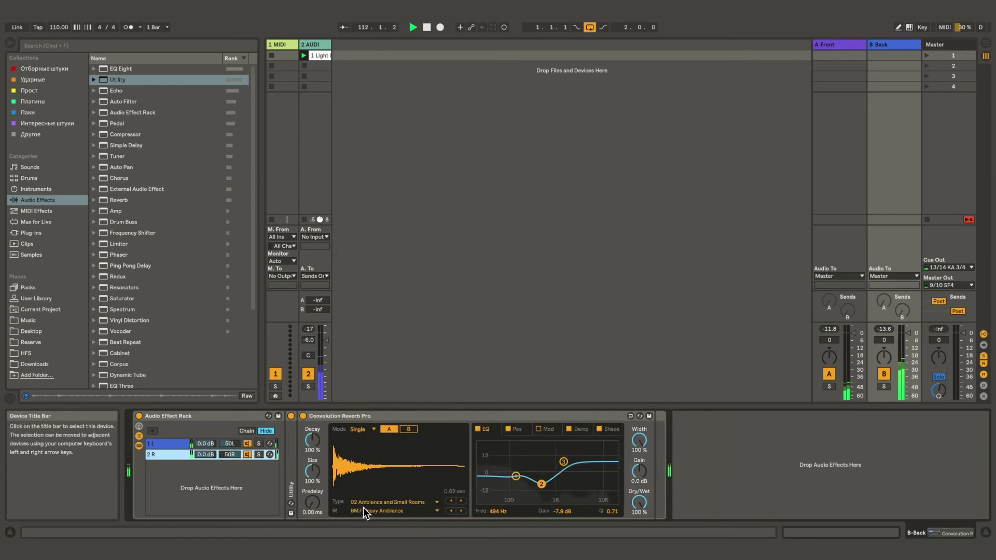
click(386, 512)
click(336, 508)
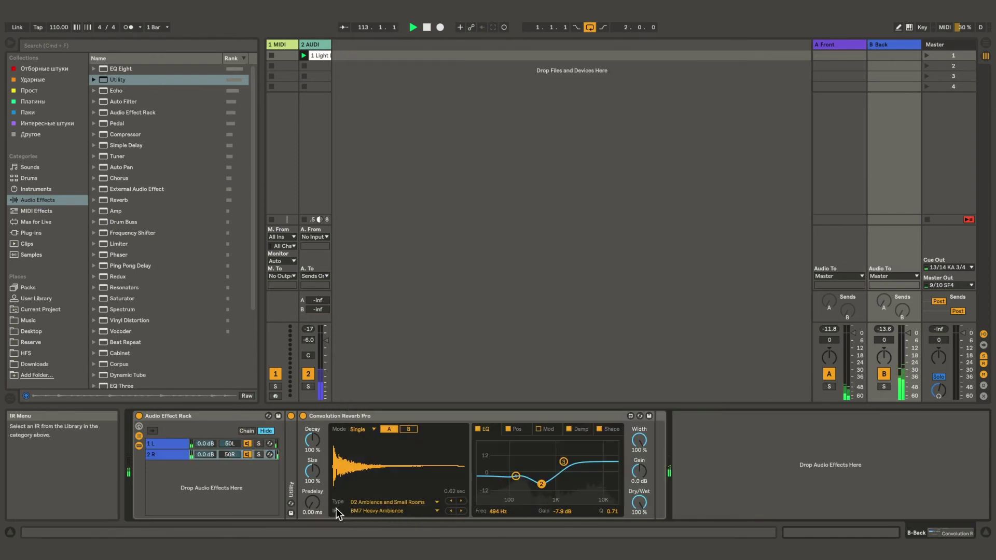
click(375, 505)
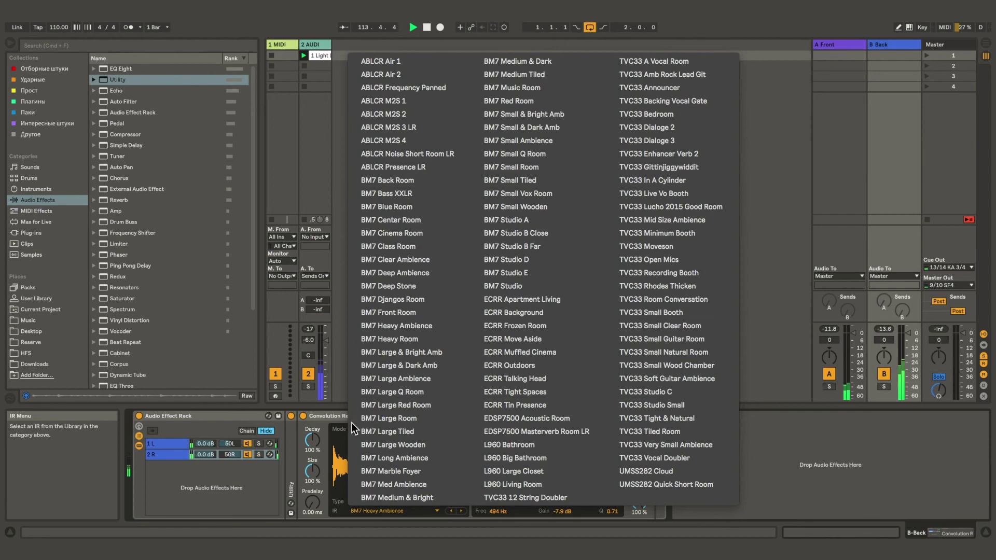
click(336, 503)
click(385, 502)
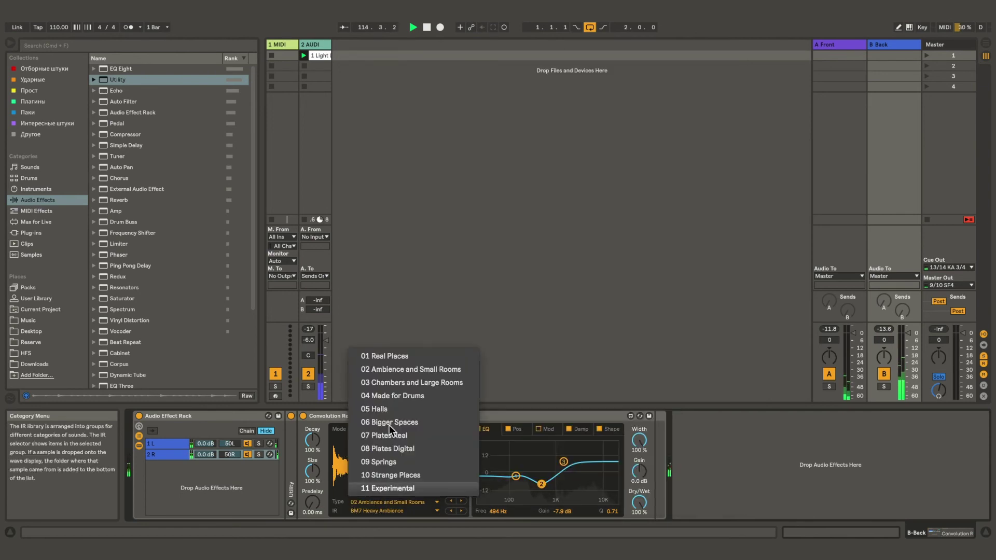
click(407, 382)
click(401, 512)
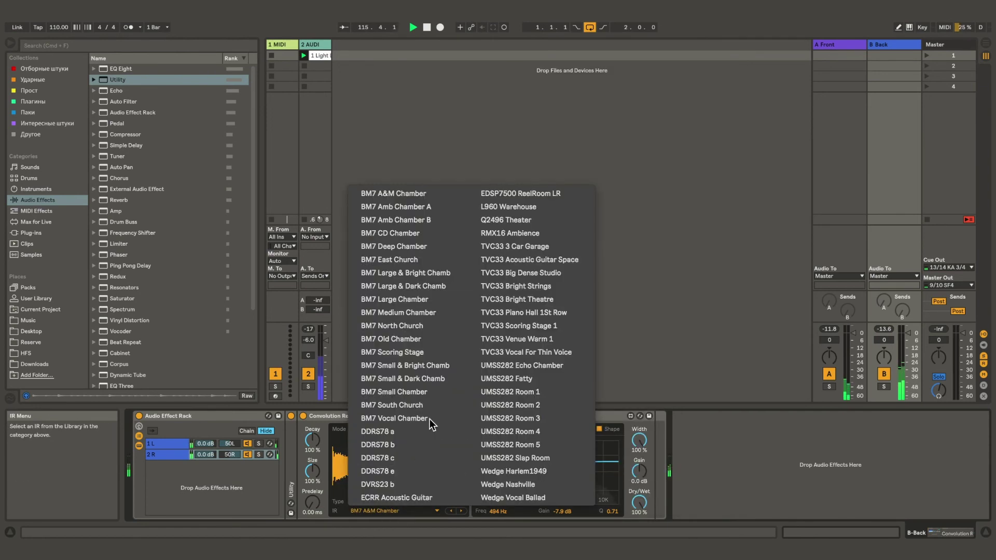
click(501, 340)
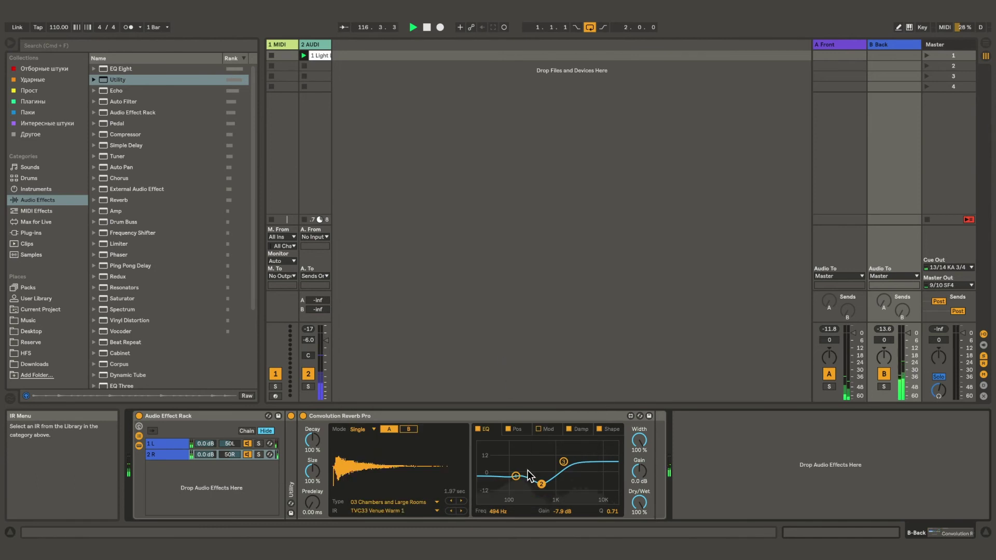
mouse_move(565, 465)
mouse_down()
mouse_move(566, 480)
mouse_move(540, 469)
mouse_up()
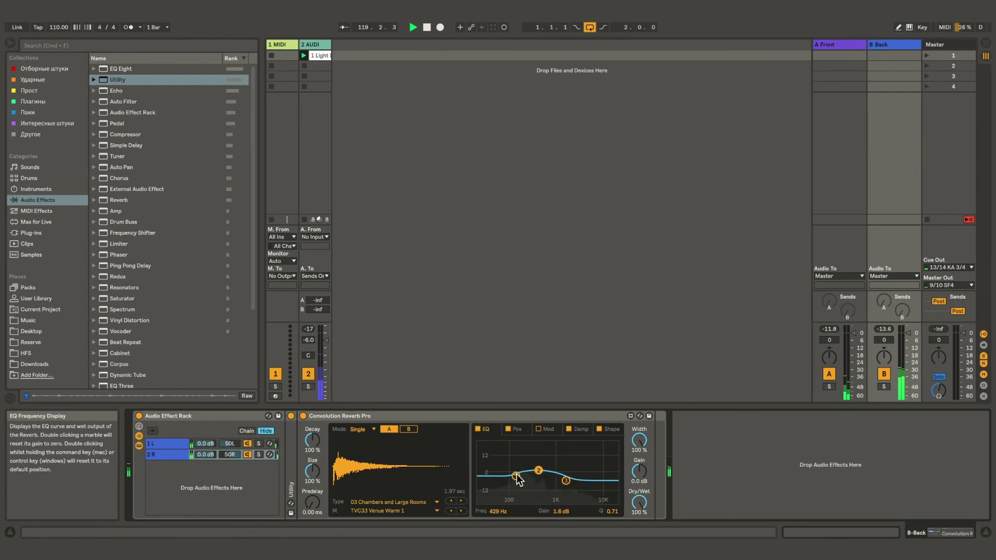
- Lower both rack chain volumes to -3 dB
click(211, 447)
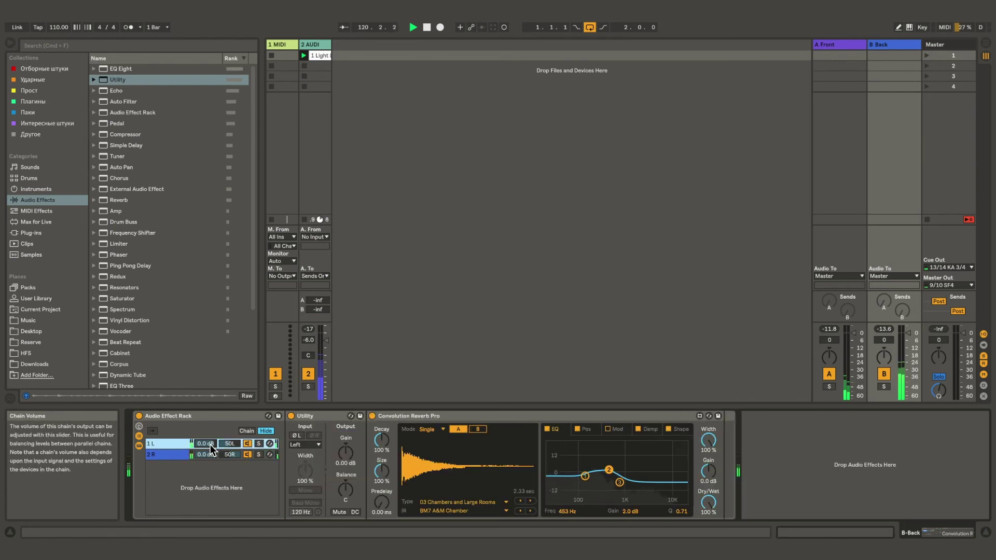
text(-3)
drag(211, 447, 210, 457)
click(210, 455)
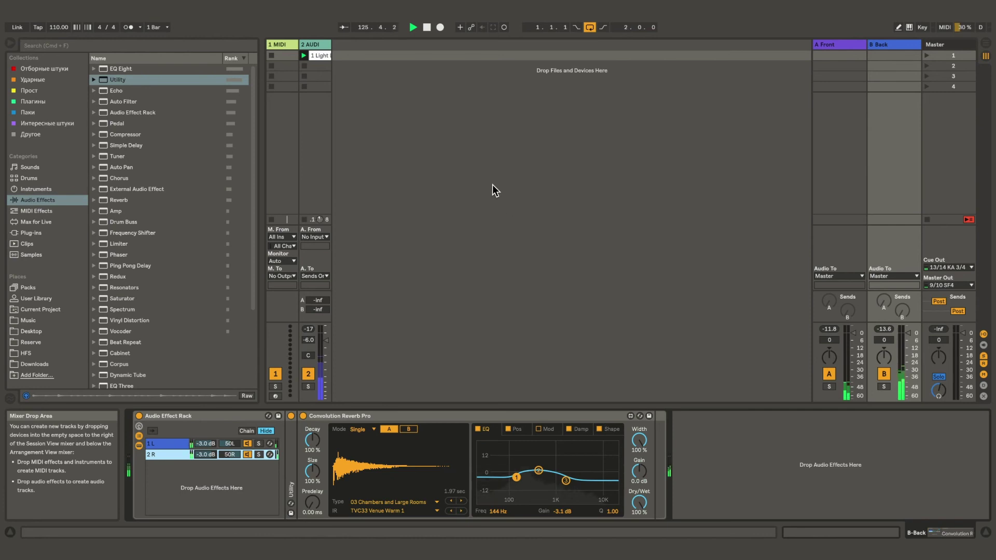
- Place the drum source left-rear at X -0.82, Y -0.26 and raise Smooth to 72%
click(316, 44)
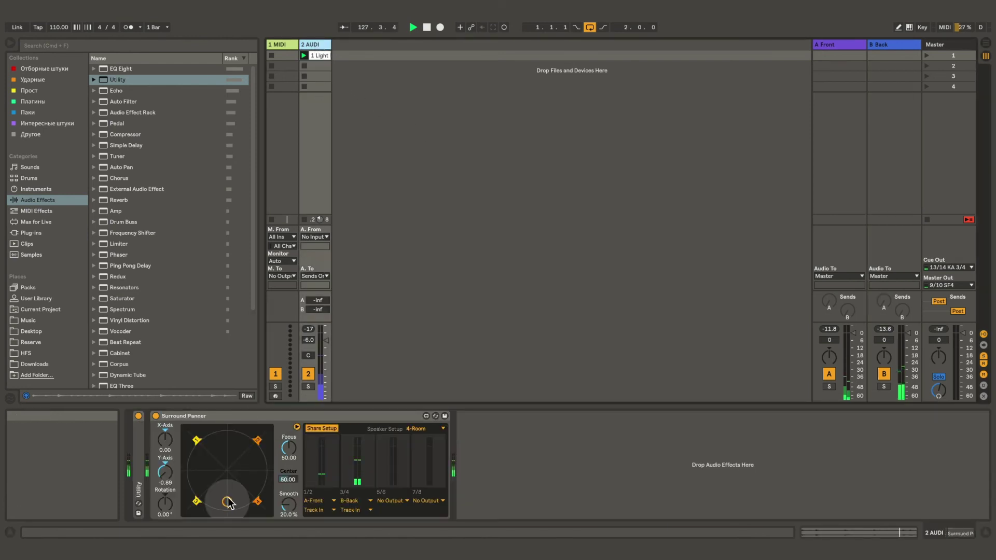
mouse_move(229, 504)
mouse_down()
mouse_move(222, 484)
mouse_move(254, 467)
mouse_move(197, 440)
mouse_move(231, 443)
mouse_move(223, 516)
mouse_move(206, 445)
mouse_move(222, 498)
mouse_move(250, 492)
mouse_move(223, 478)
mouse_move(229, 523)
mouse_up()
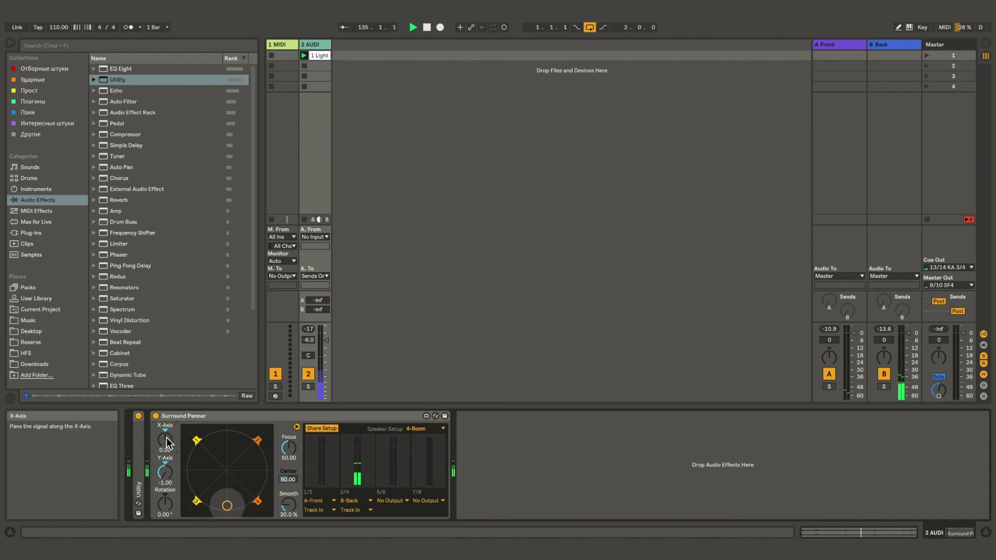
mouse_move(163, 478)
mouse_down()
mouse_move(143, 453)
mouse_move(124, 393)
mouse_move(123, 429)
mouse_up()
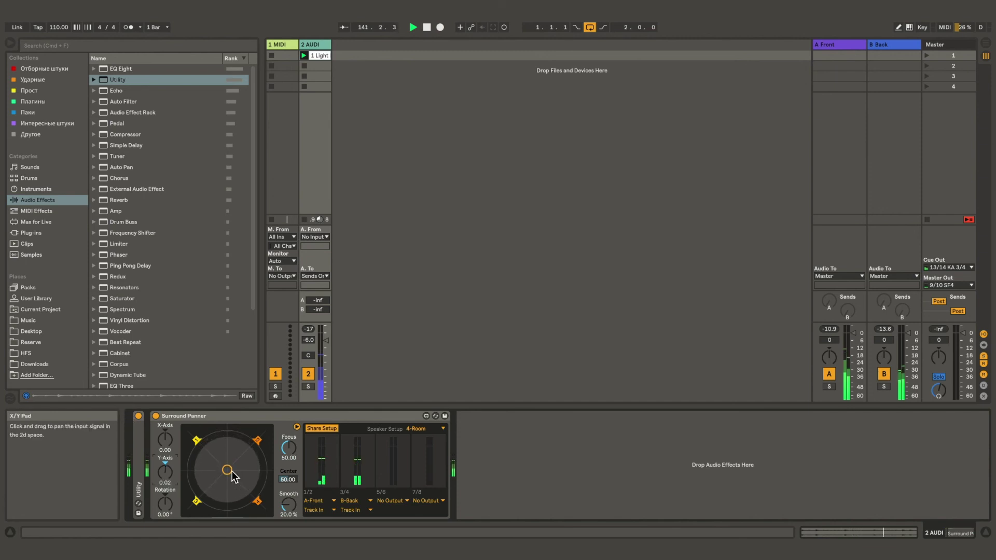
drag(233, 477, 209, 474)
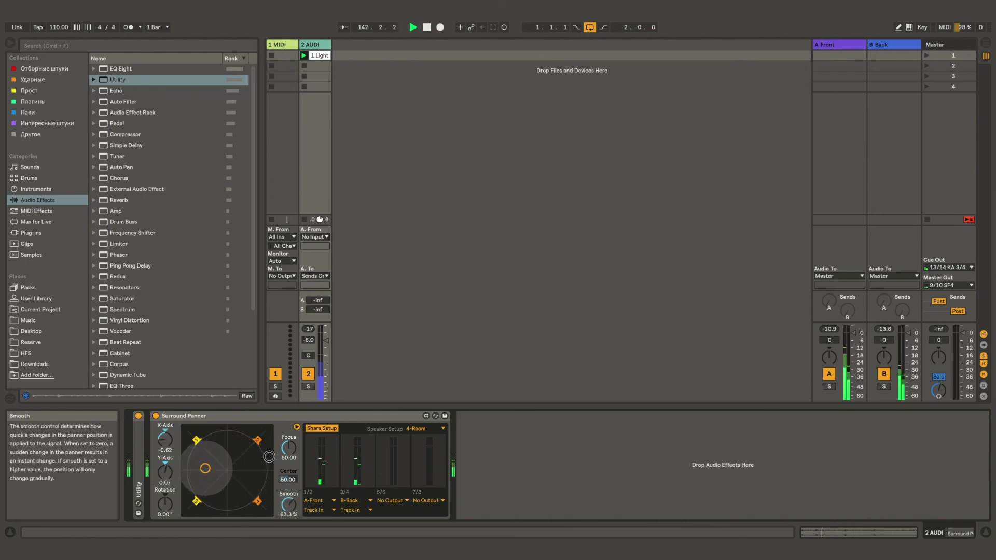
click(240, 465)
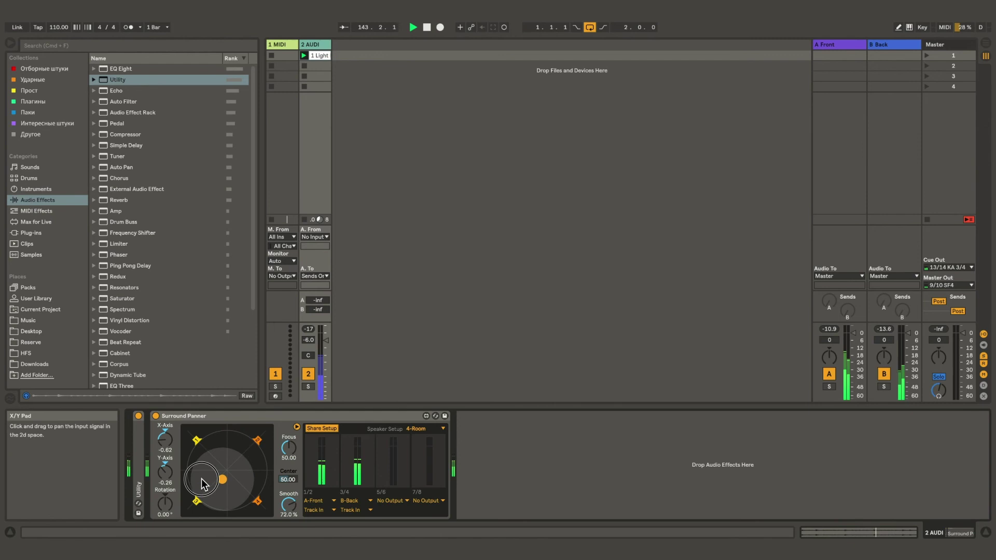